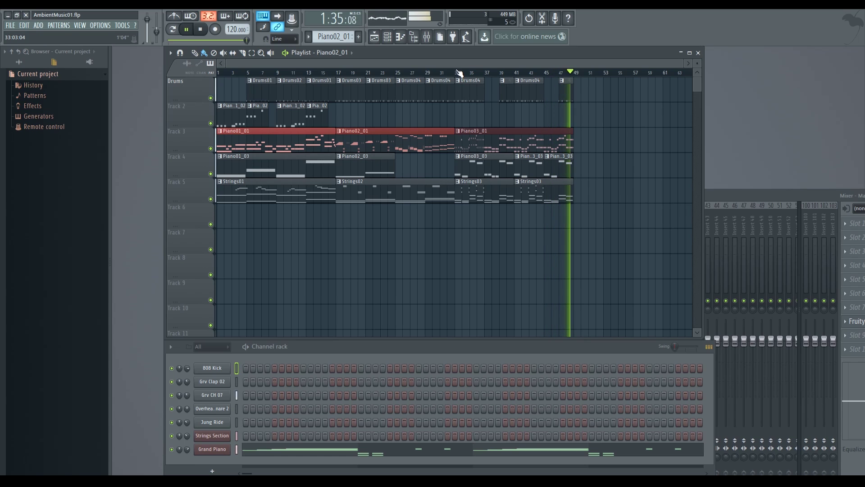
Play the AmbientMusic01 arrangement from about bar 33 and move the playhead to its end near bar 49.
click(456, 73)
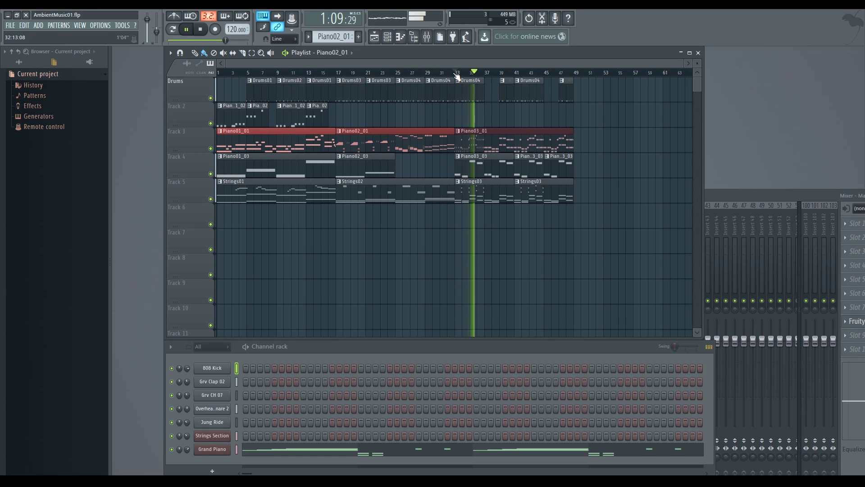
drag(457, 74, 577, 74)
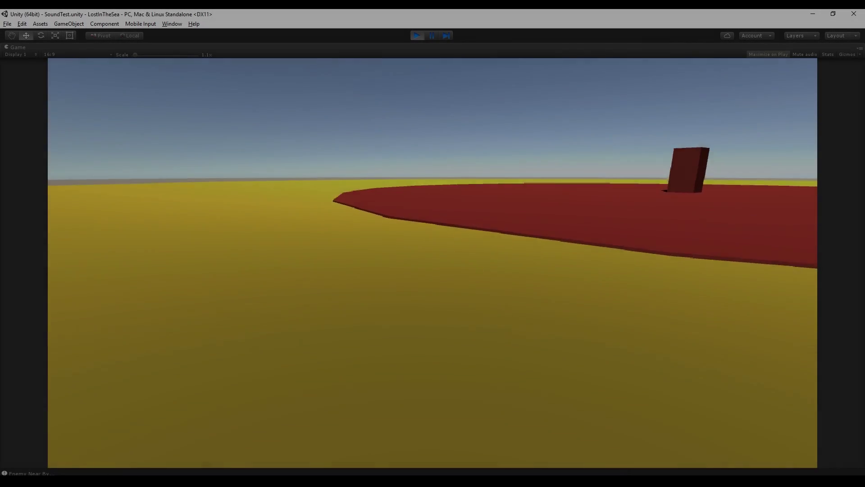
Walk forward in the running Unity SoundTest scene into the red danger zone around the enemy block.
key(w)
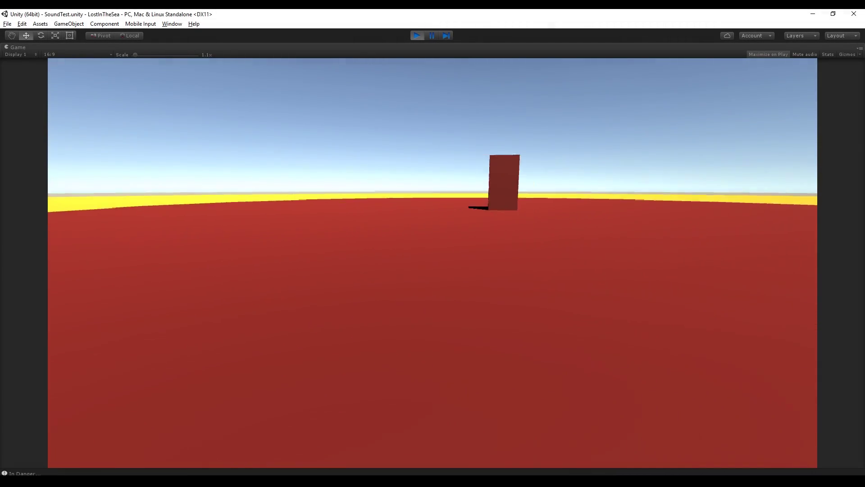
key(w)
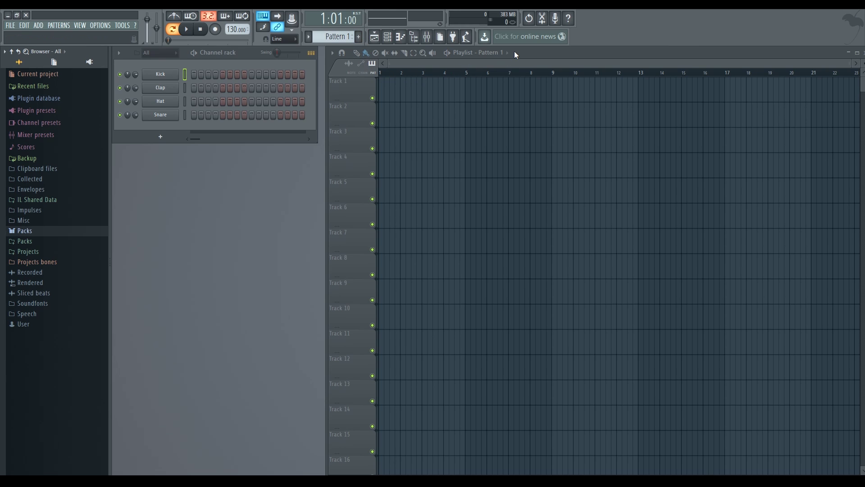
Position the Playlist window directly beside the Channel rack in FL Studio.
mouse_move(518, 54)
mouse_down()
mouse_move(525, 84)
mouse_move(463, 149)
mouse_move(511, 156)
mouse_move(527, 73)
mouse_move(520, 54)
mouse_up()
mouse_move(230, 55)
mouse_down()
mouse_move(236, 76)
mouse_move(216, 104)
mouse_move(220, 118)
mouse_move(218, 58)
mouse_move(228, 55)
mouse_up()
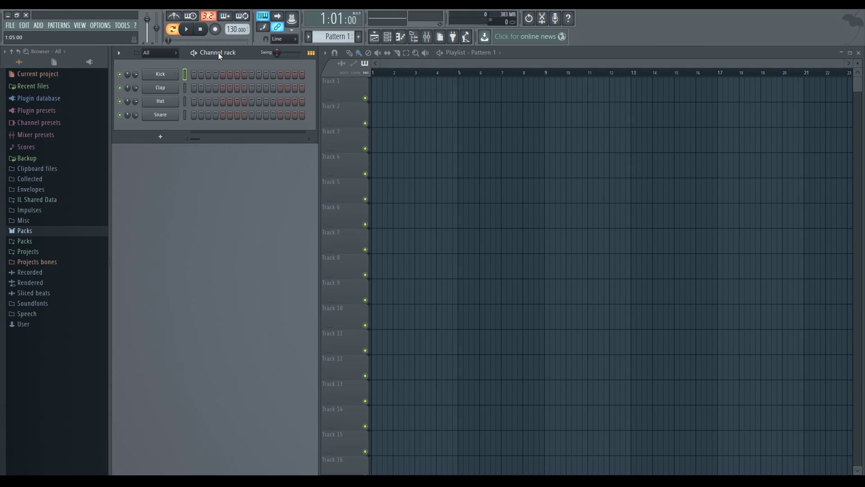
mouse_move(218, 52)
mouse_down()
mouse_move(220, 85)
mouse_move(218, 52)
mouse_up()
drag(529, 57, 529, 57)
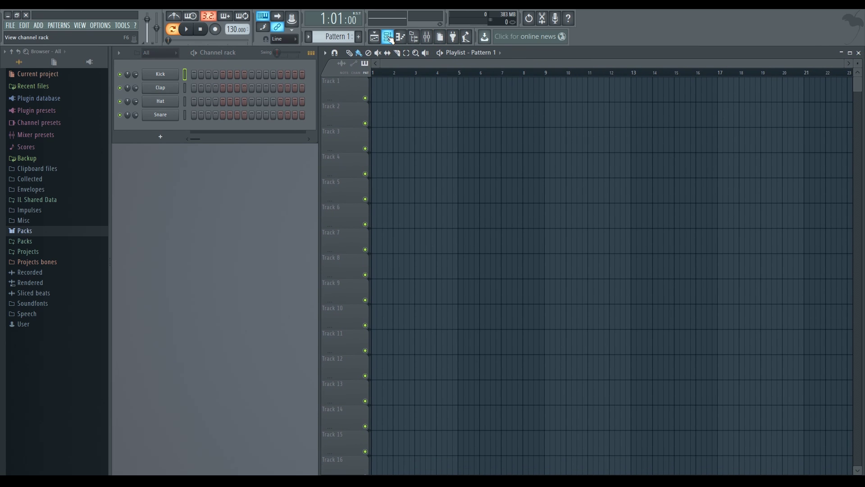
Hide and show the Channel rack and the Playlist in turn.
click(388, 37)
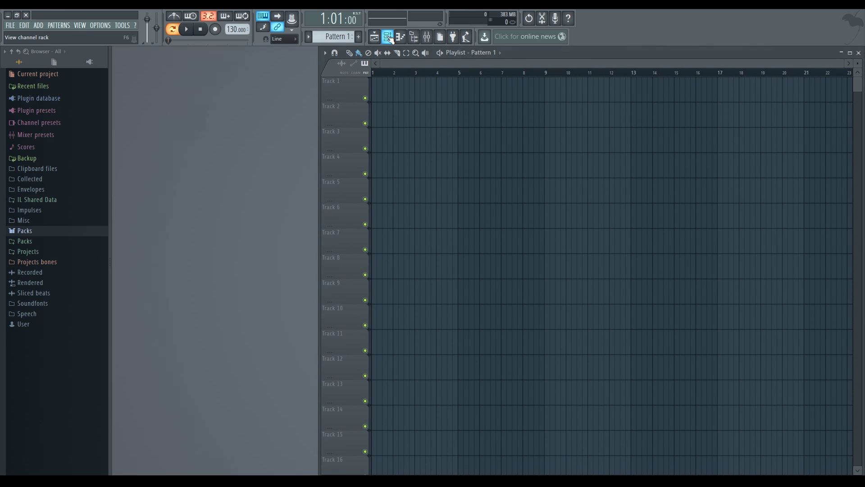
click(388, 37)
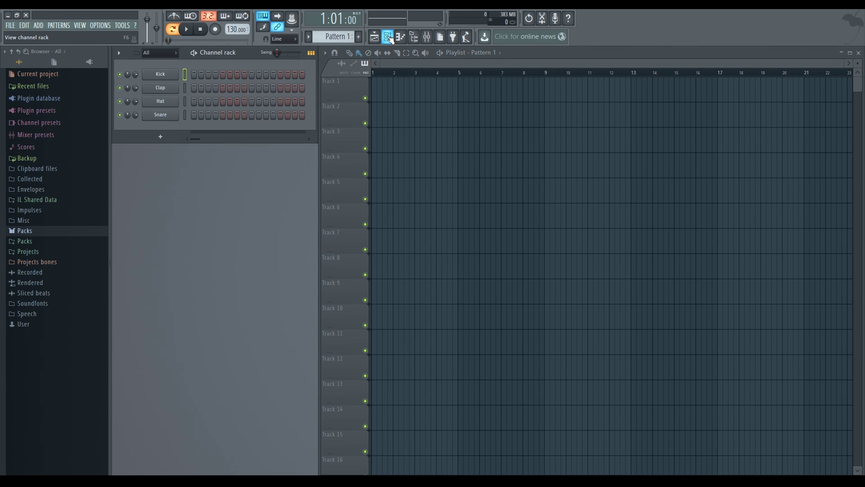
click(380, 38)
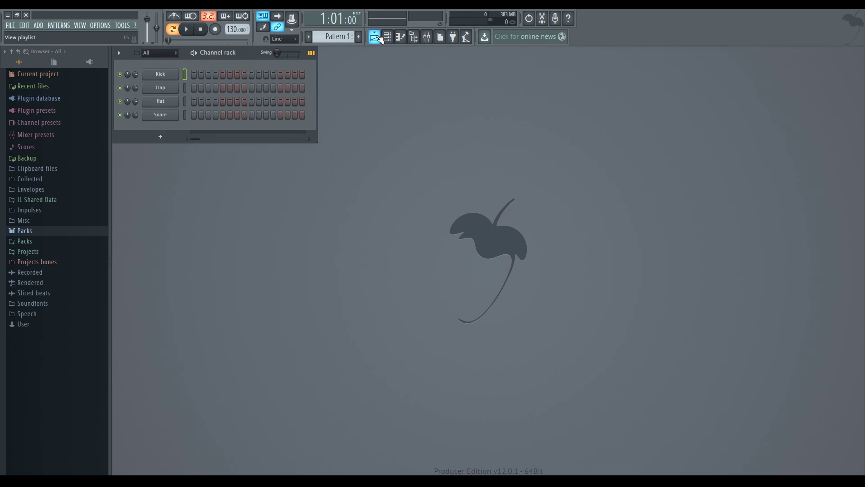
click(380, 39)
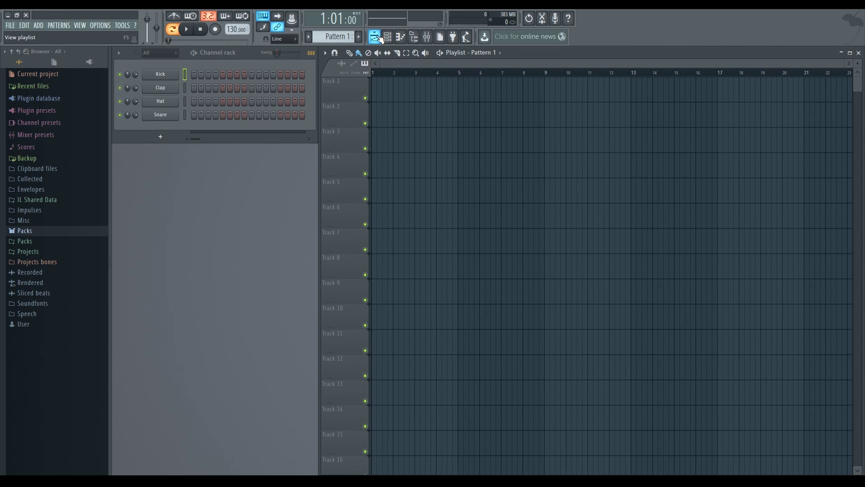
click(389, 37)
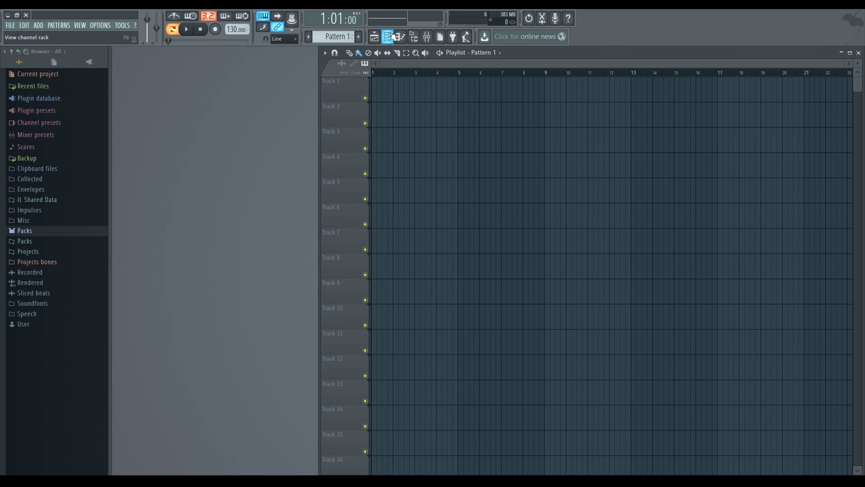
click(388, 37)
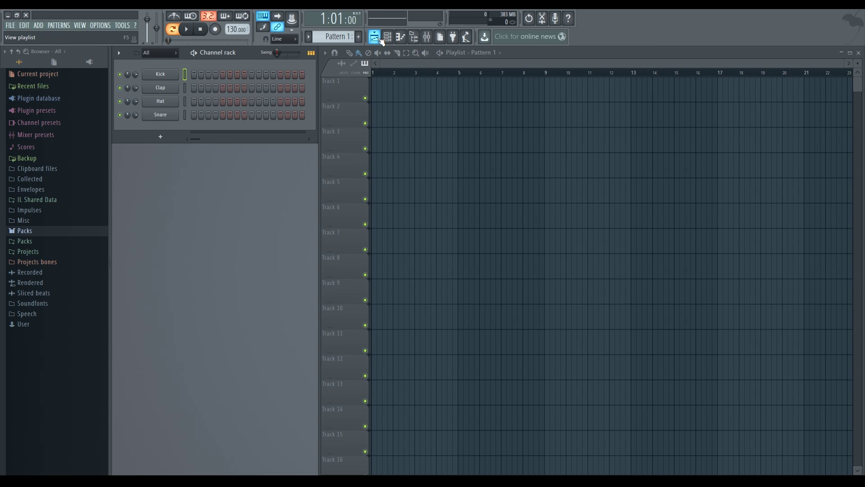
Rename Pattern 1 as Drums02 and place it on Track 1 at bar 1 of the Playlist.
middle_click(347, 37)
text(Drums)
key(Return)
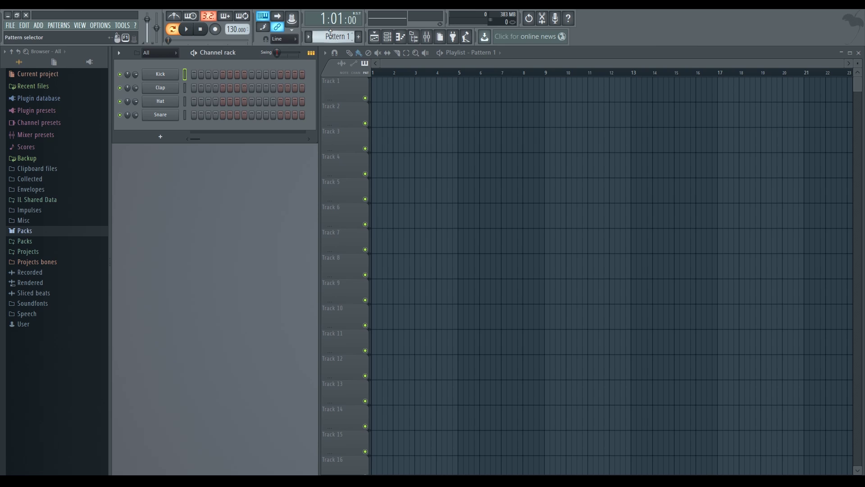
key(F2)
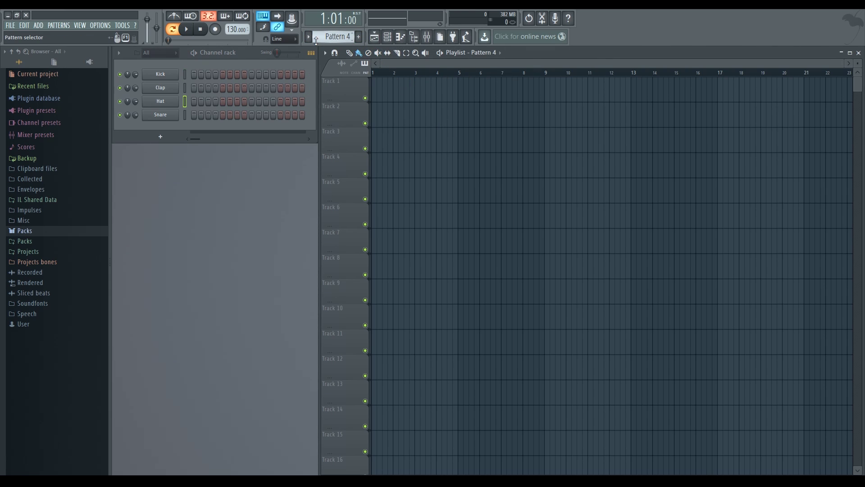
click(315, 39)
click(325, 48)
click(381, 85)
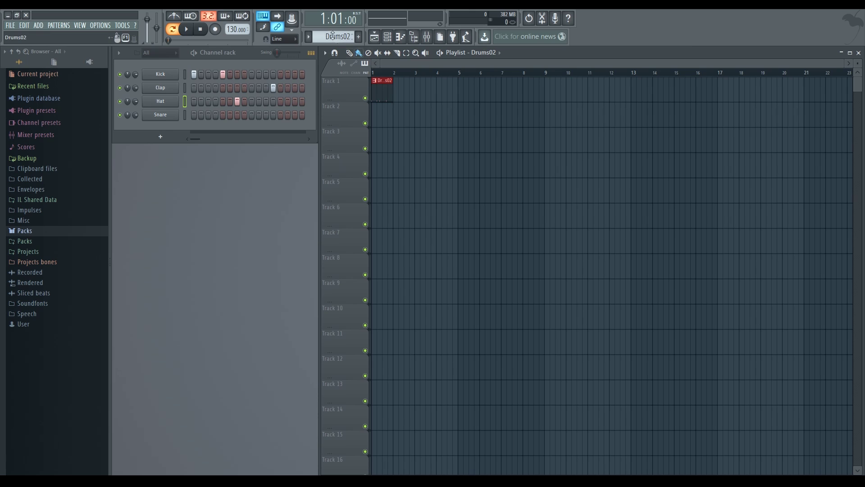
Place Pattern 2 and Pattern 3 clips on Track 1 of the Playlist after the Drums02 clip.
click(309, 37)
click(323, 57)
click(401, 84)
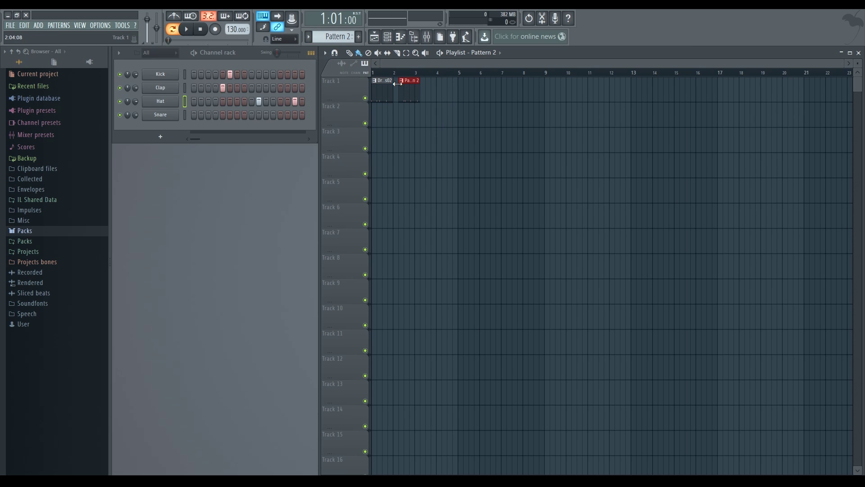
click(309, 37)
click(313, 65)
click(309, 37)
click(315, 66)
click(422, 87)
click(450, 86)
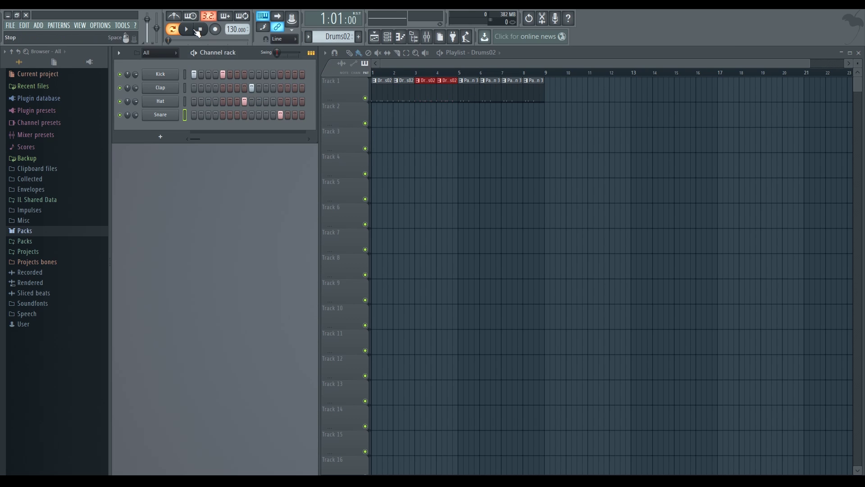
Audition the drum clips and compare playback between song mode and pattern mode.
click(189, 31)
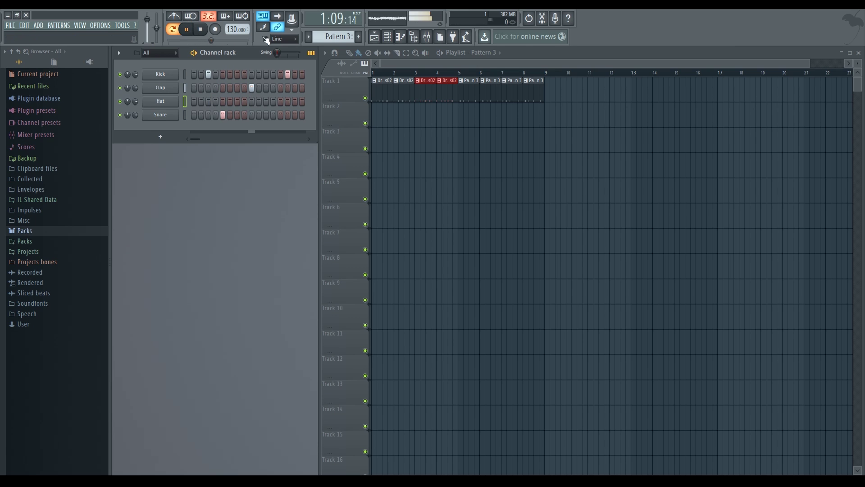
key(space)
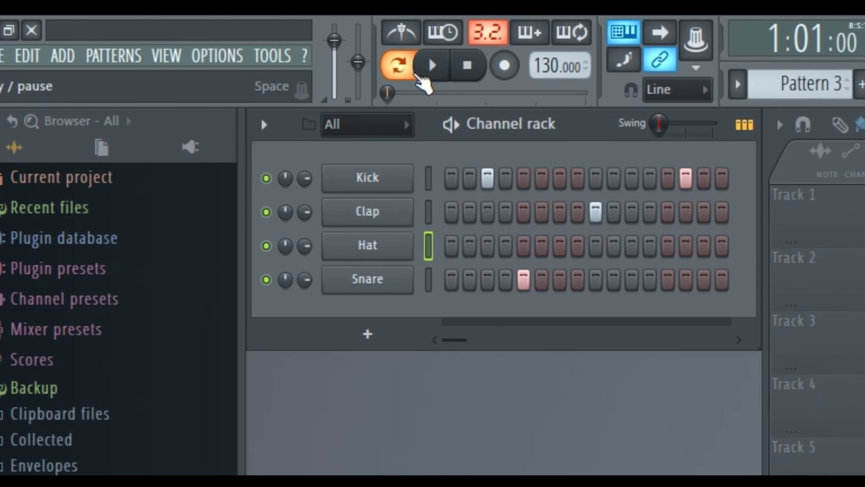
click(409, 74)
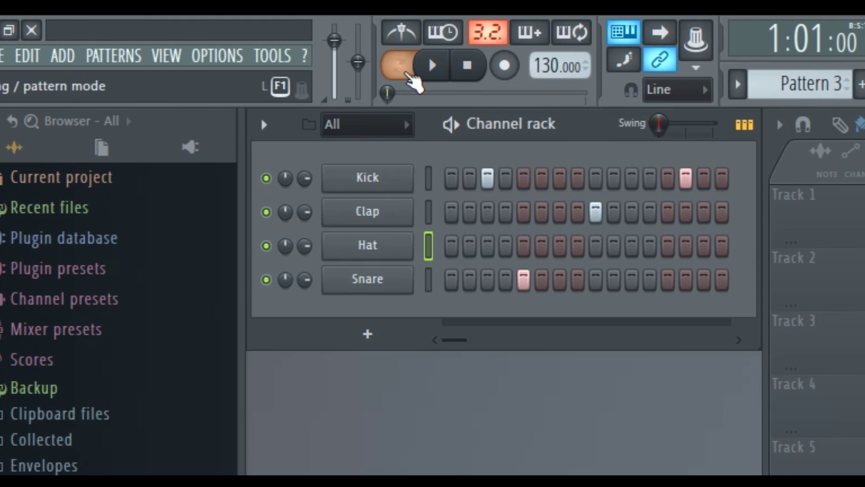
click(432, 67)
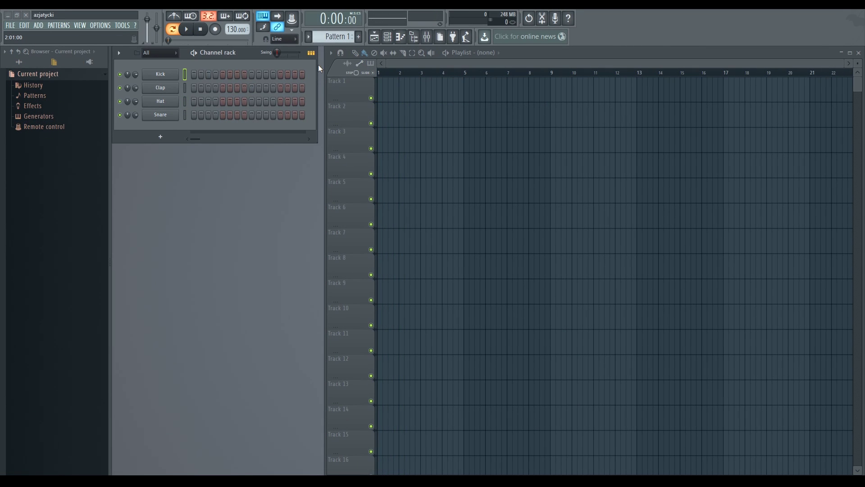
Widen the Channel rack to 64 steps, with Kick hits on steps 1, 17, 33 and 49.
drag(318, 65, 443, 63)
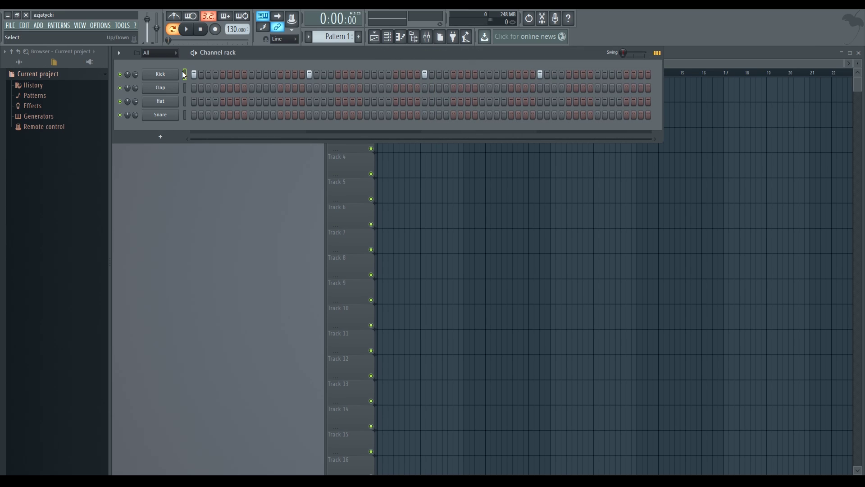
key(q)
Open the Kick channel's piano roll and audition the sample at lower and higher pitches.
right_click(170, 78)
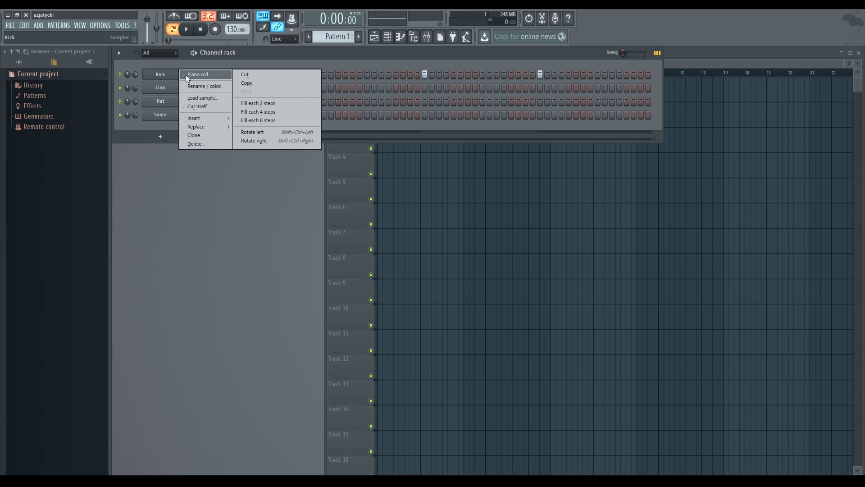
click(190, 75)
key(q)
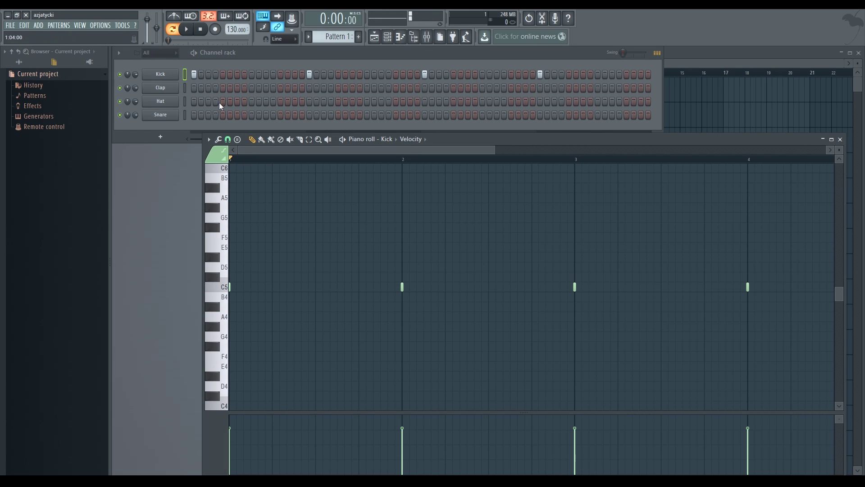
scroll(231, 393, down, 2)
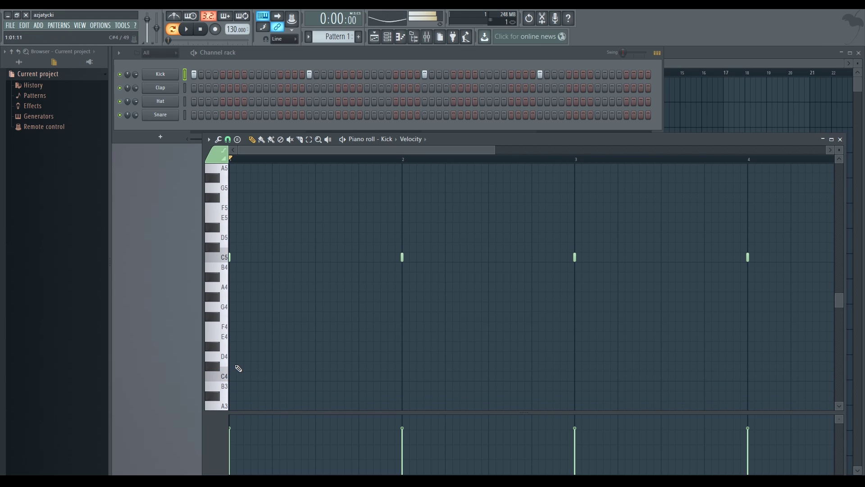
scroll(237, 367, up, 3)
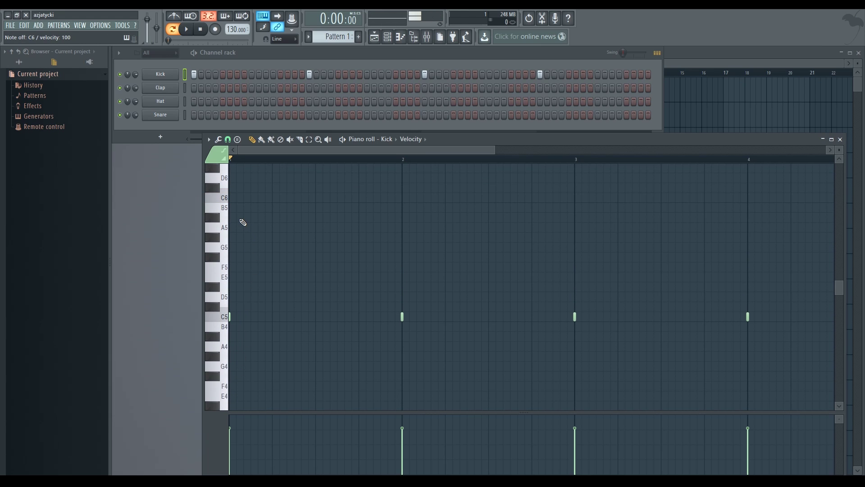
key(z)
key(x)
key(n)
key(comma)
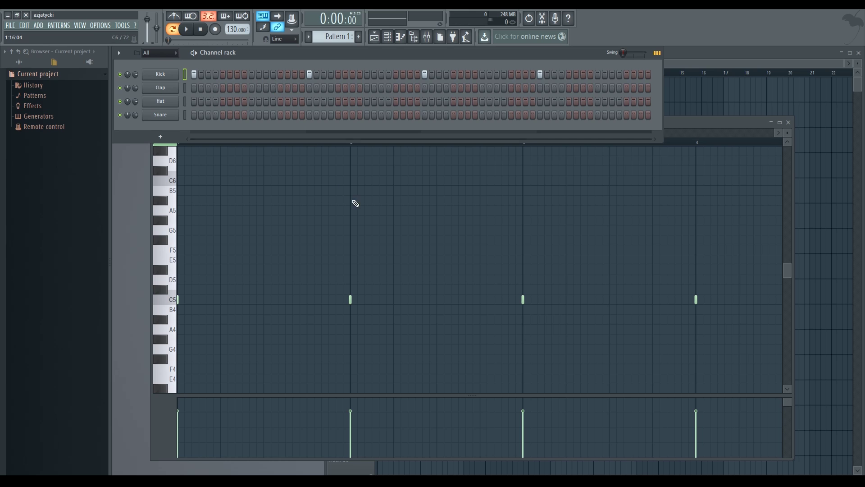
Raise the Kick notes at bars 2 and 4 from C5 to C6 in the piano roll.
drag(350, 300, 350, 180)
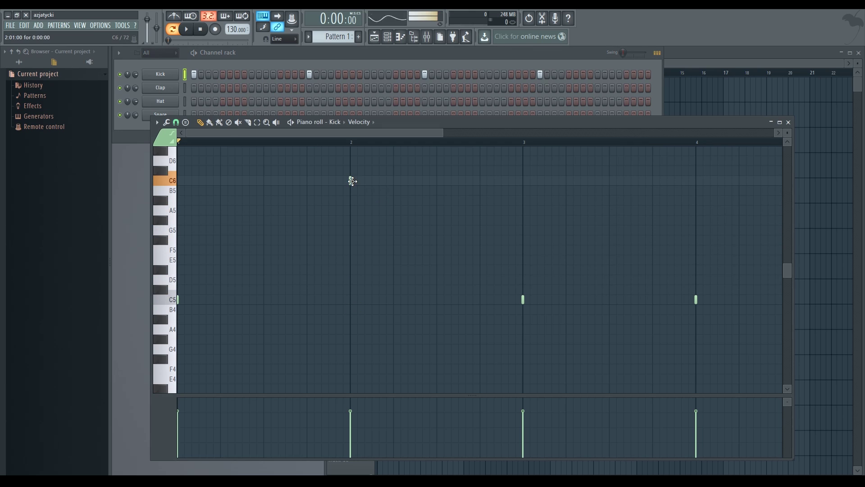
drag(695, 298, 695, 180)
Play the Kick pattern and compare the Channel rack's step sequencer view with its piano roll overview.
click(186, 73)
key(space)
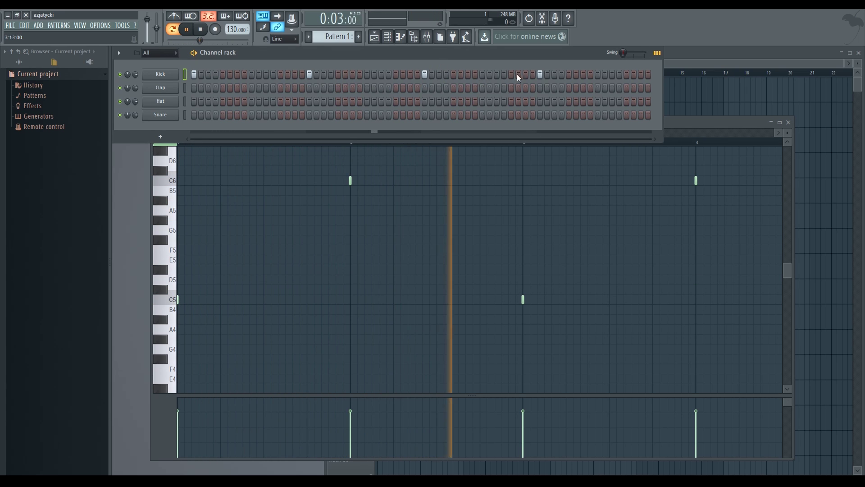
click(657, 54)
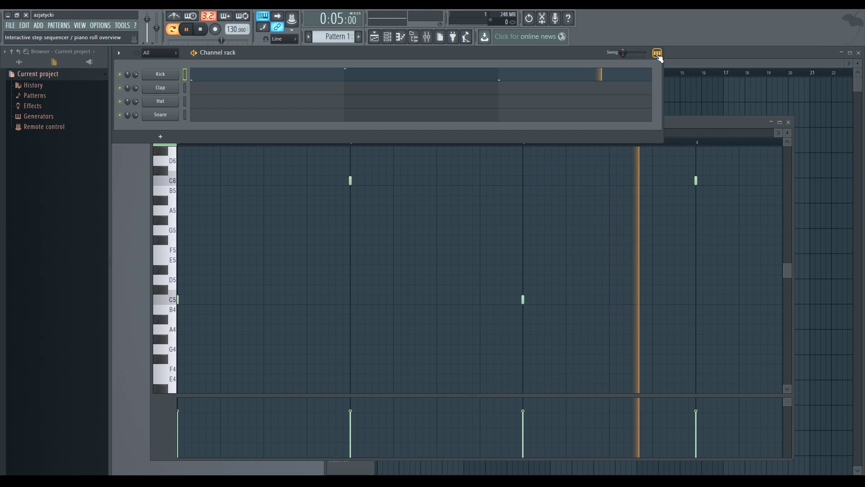
click(657, 53)
key(space)
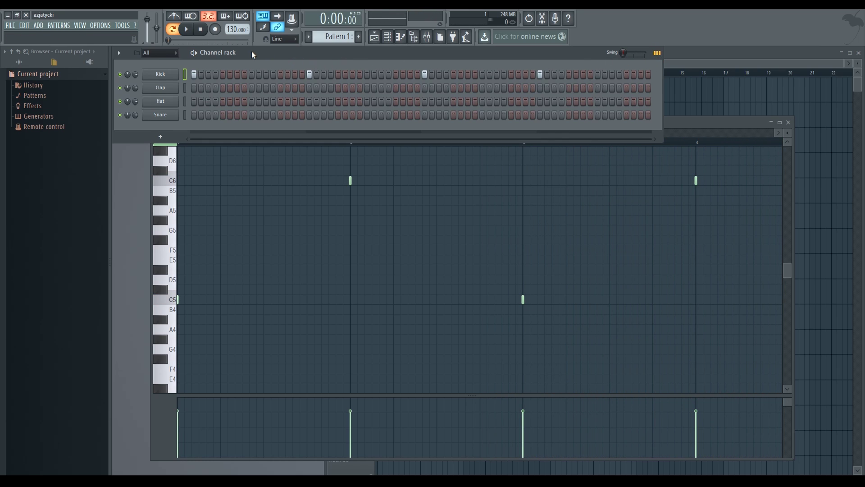
Clear the Kick steps from the Channel rack and close the piano roll.
right_click(310, 77)
right_click(424, 73)
right_click(538, 76)
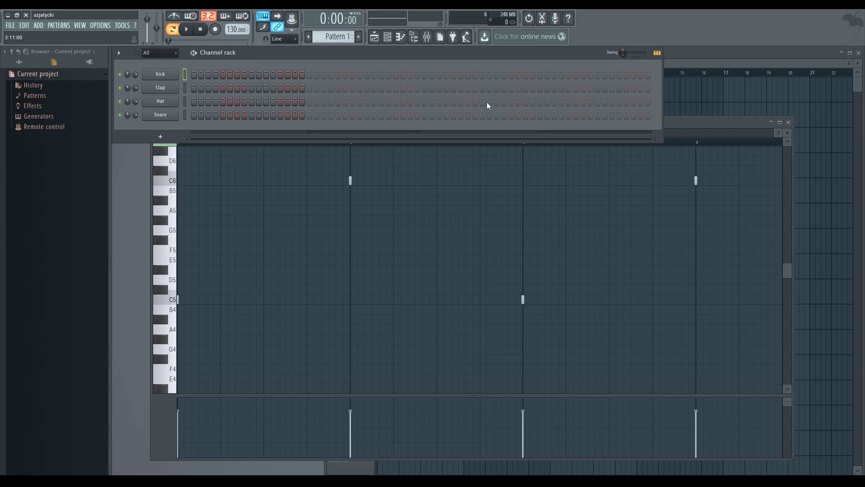
click(789, 122)
drag(550, 55, 510, 58)
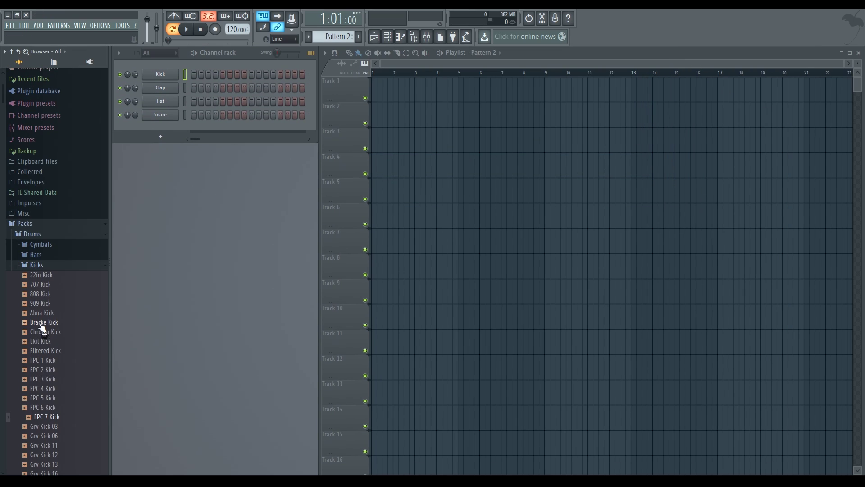
Look through the bb_funky_horns samples in the second Packs folder and collapse both Packs folders.
click(25, 223)
click(28, 241)
click(47, 283)
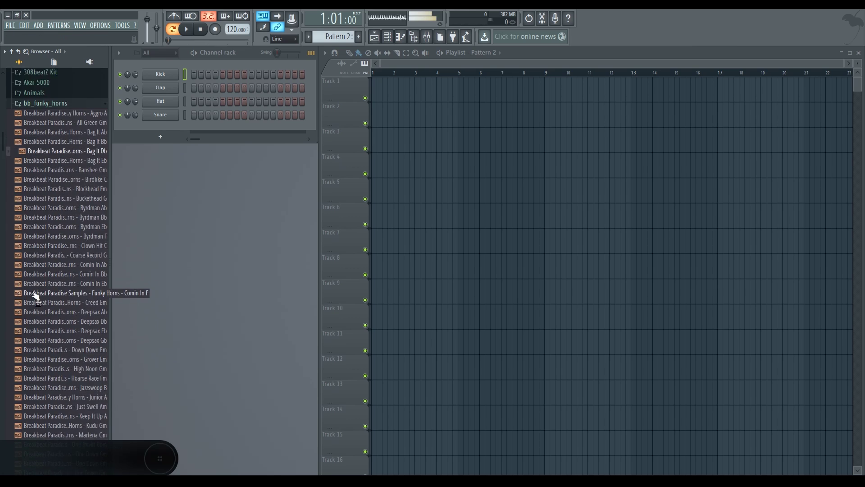
scroll(36, 295, up, 4)
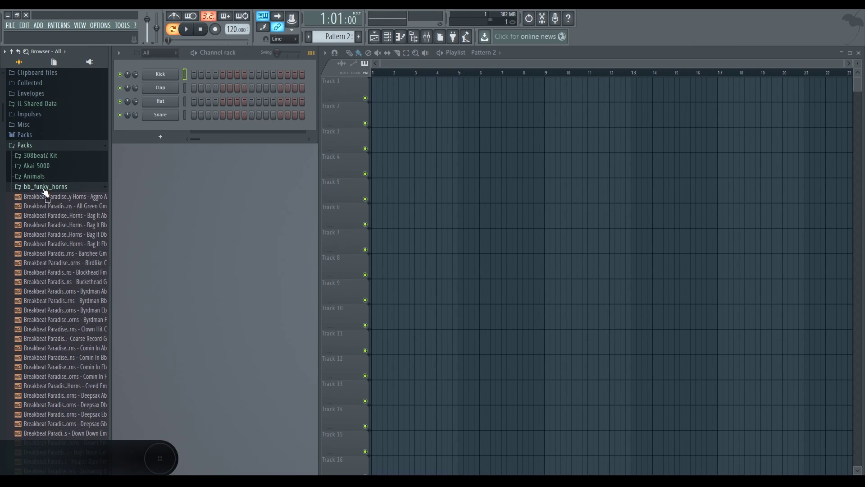
click(43, 188)
click(26, 144)
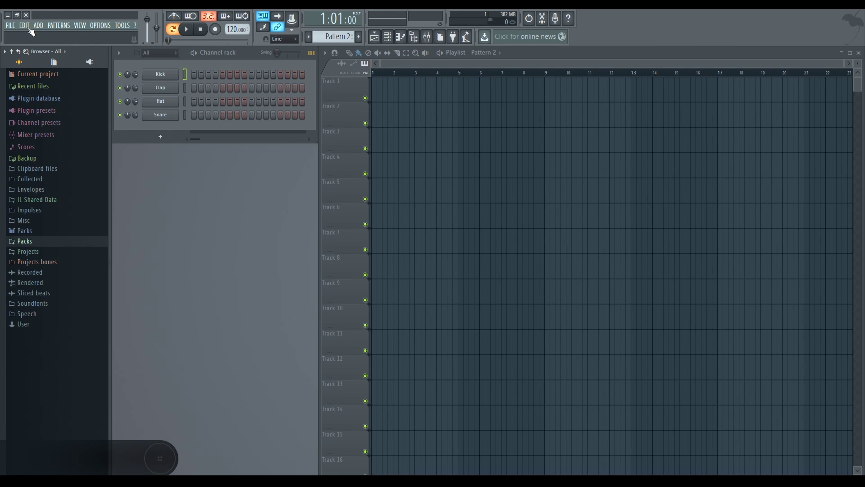
Open the file settings that list the browser's extra search folders.
click(100, 26)
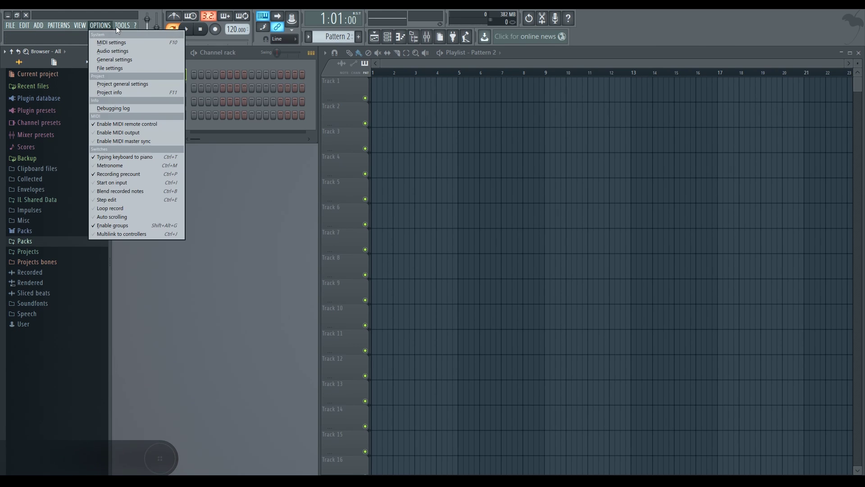
click(108, 69)
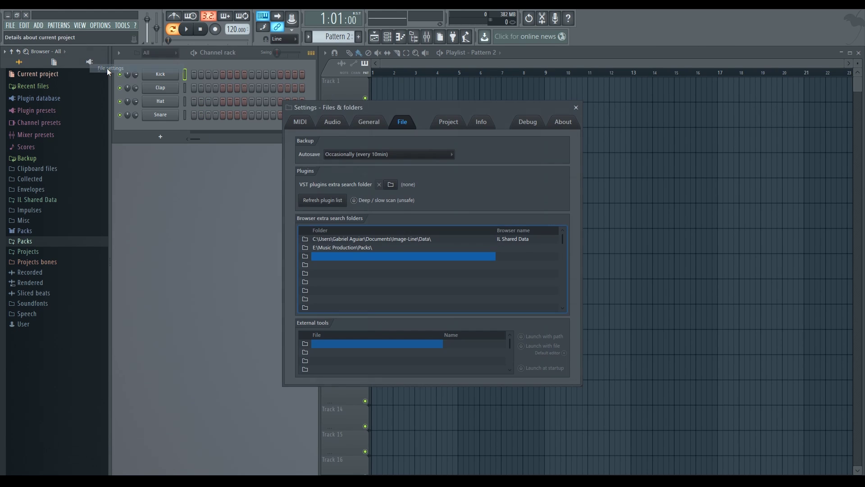
Open the folder chooser for the third extra search folder entry and close it without choosing a folder.
click(305, 256)
click(480, 329)
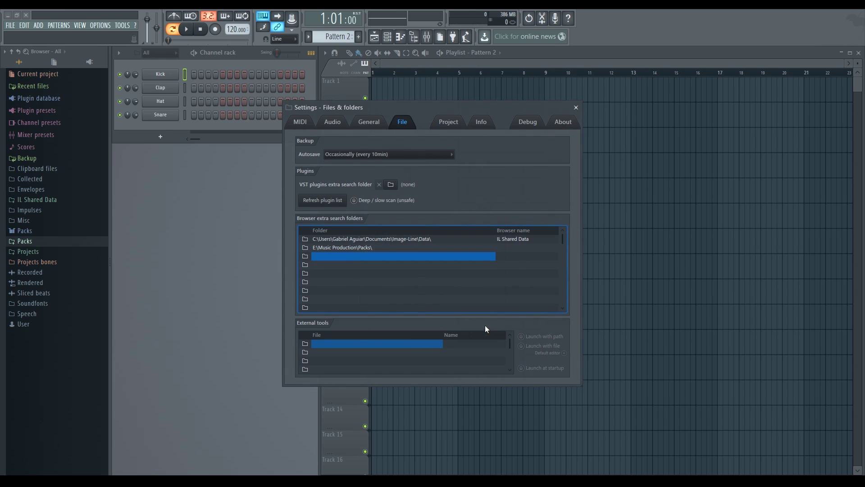
Try the autosave option "Never (just remind every 10min)" and set autosave back to "Occasionally (every 10min)".
click(376, 154)
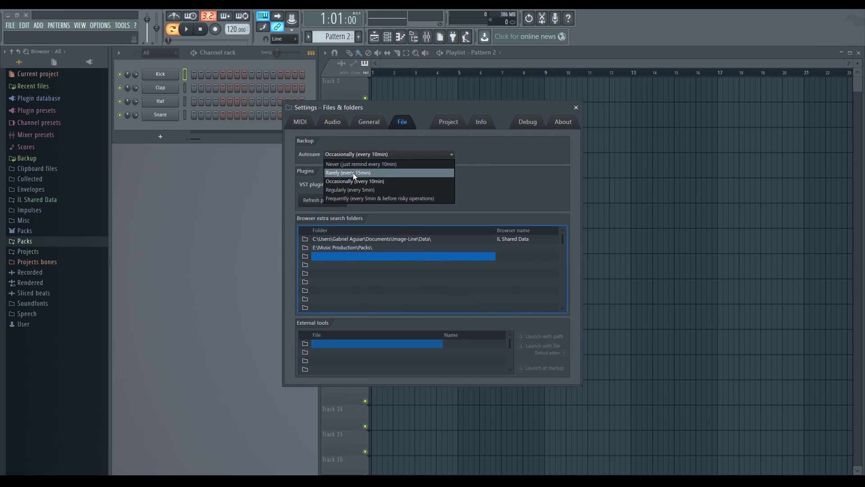
click(357, 164)
click(363, 153)
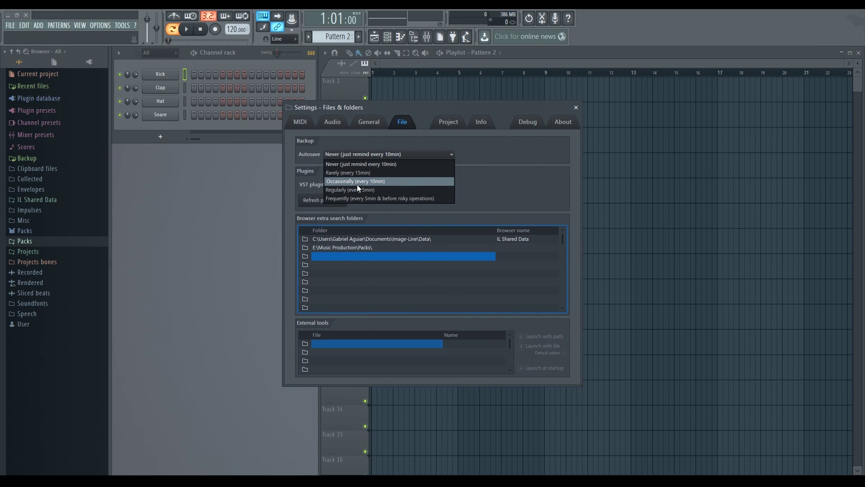
click(363, 182)
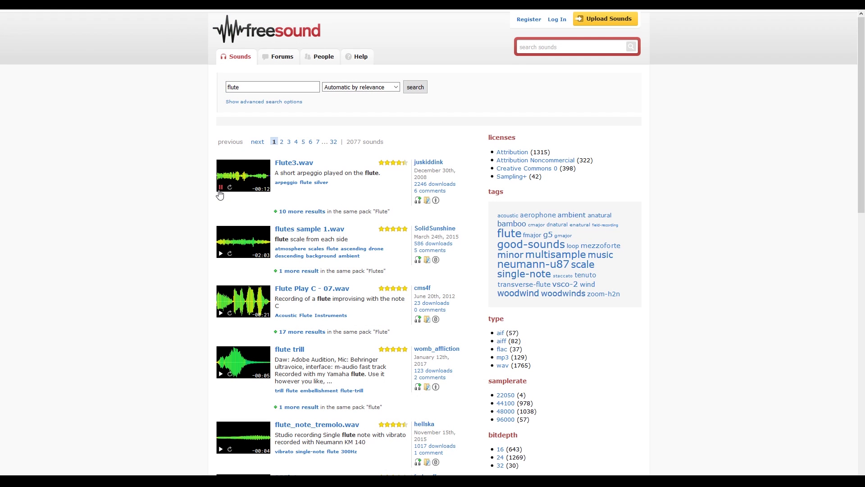
Lower the system volume while the Flute3.wav preview plays on Freesound.
key(XF86AudioLowerVolume)
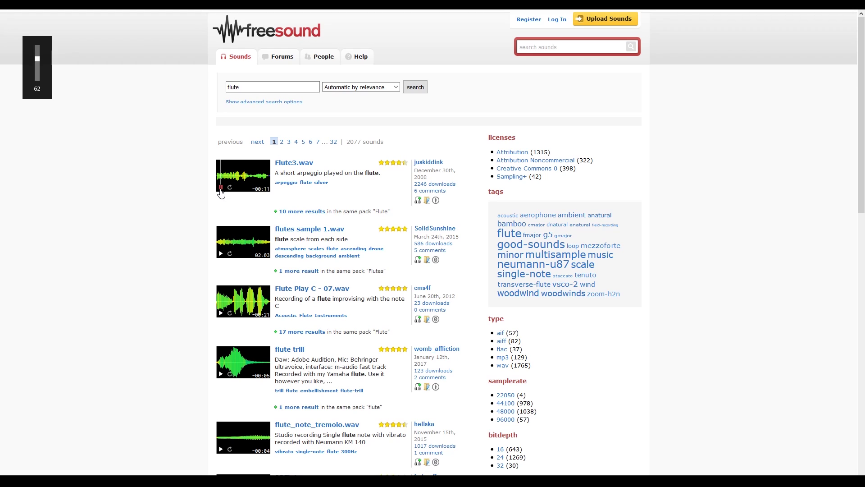
key(XF86AudioLowerVolume)
key(XF86AudioLowerVolume)
key(XF86AudioLowerVolume)
key(XF86AudioLowerVolume)
key(XF86AudioLowerVolume)
key(XF86AudioLowerVolume)
key(XF86AudioLowerVolume)
key(XF86AudioLowerVolume)
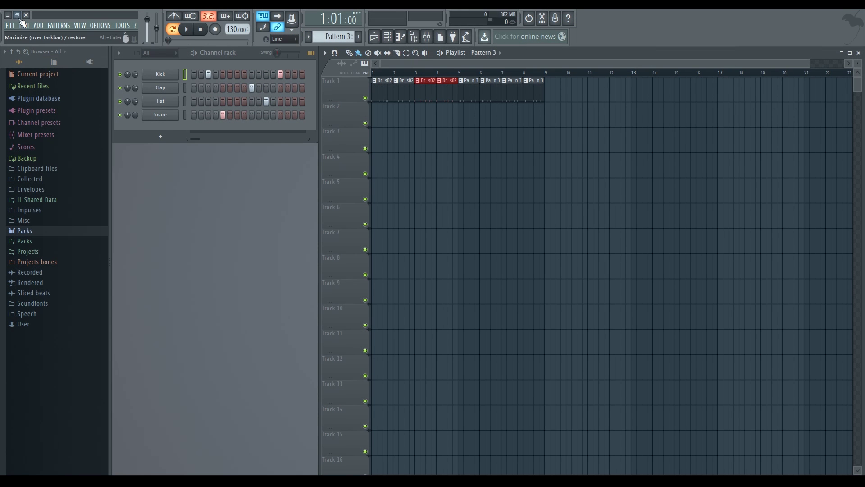
Start a new empty project in FL Studio in place of the current one.
click(10, 26)
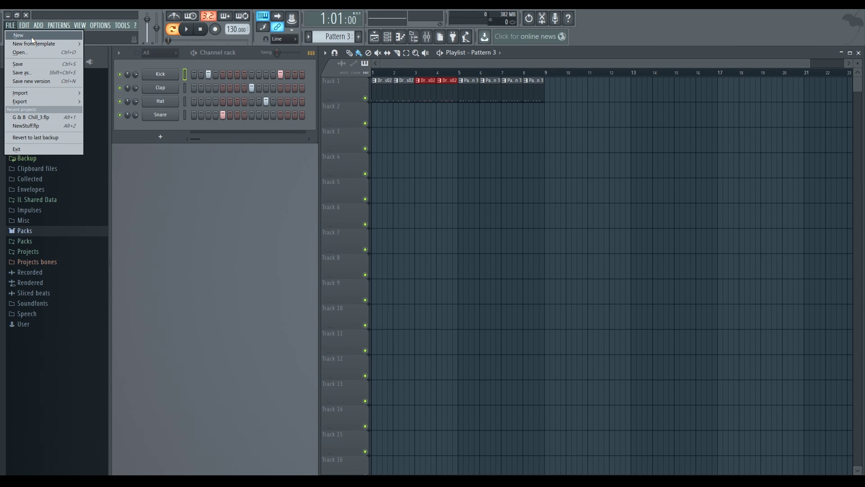
click(32, 36)
click(444, 272)
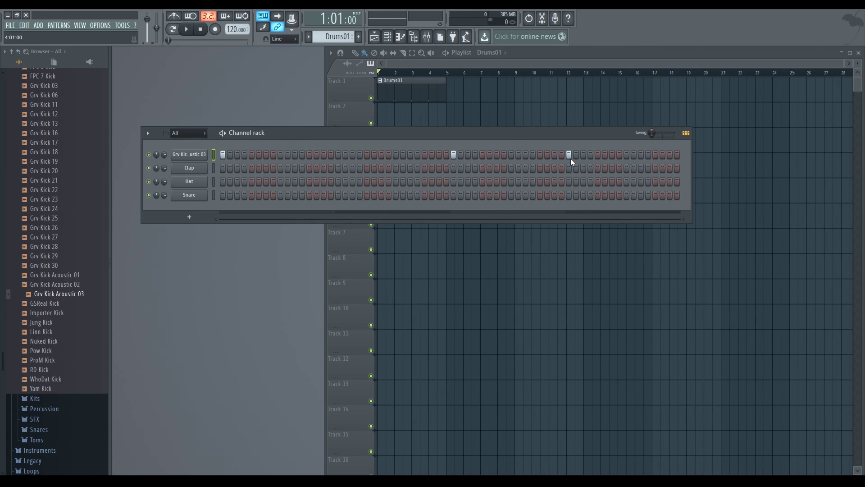
right_click(569, 156)
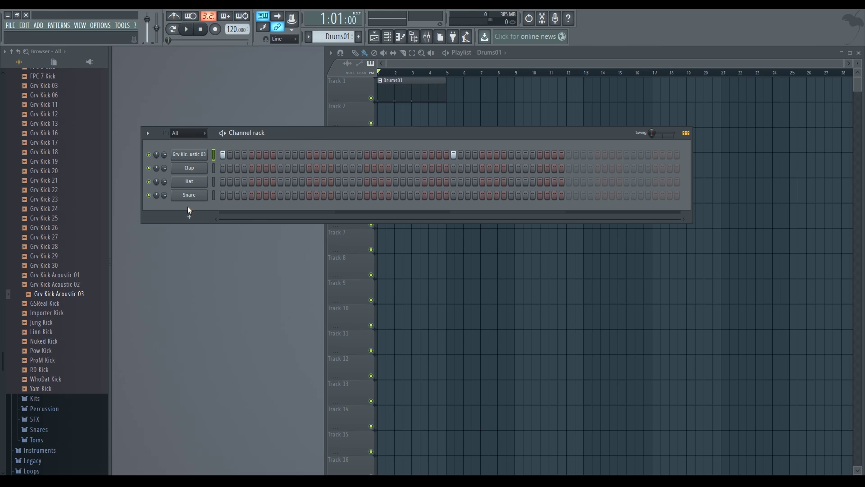
Collapse the drum kick samples and expand the Orchestral folder under Instruments in the first Packs folder.
scroll(54, 189, up, 10)
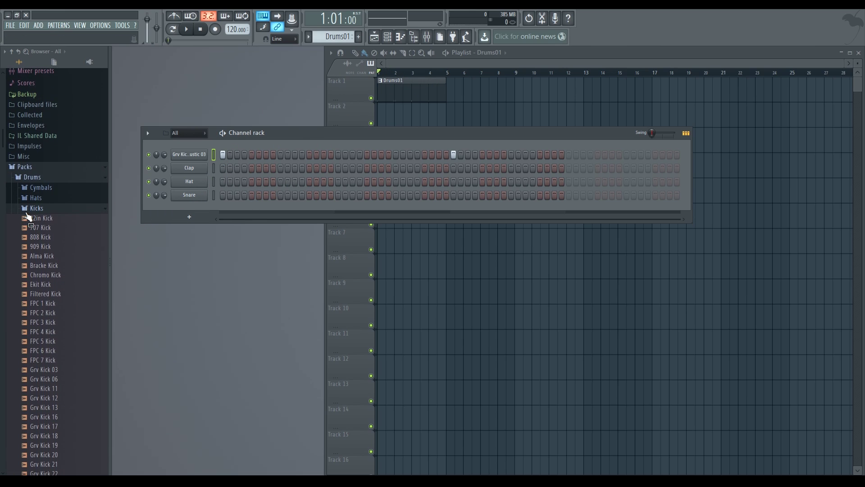
click(27, 209)
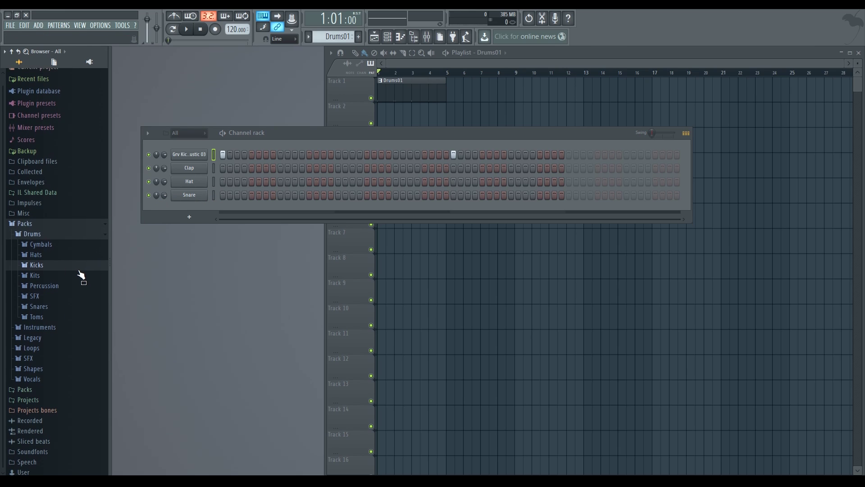
click(54, 330)
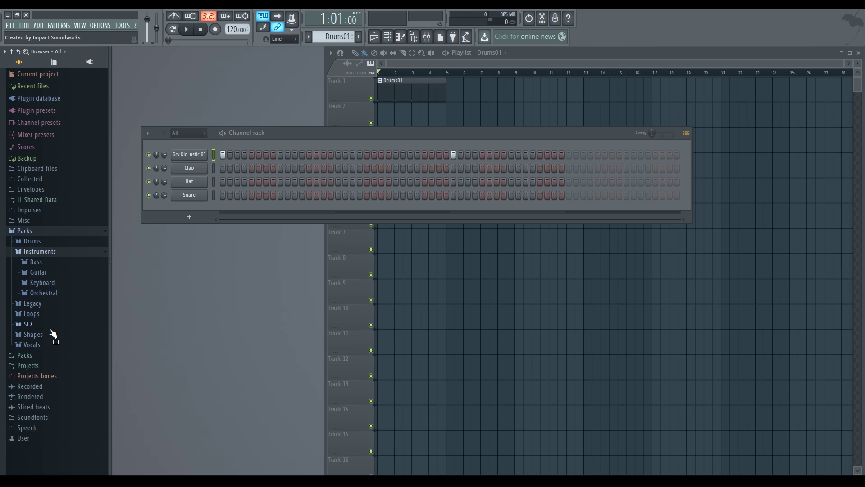
click(51, 293)
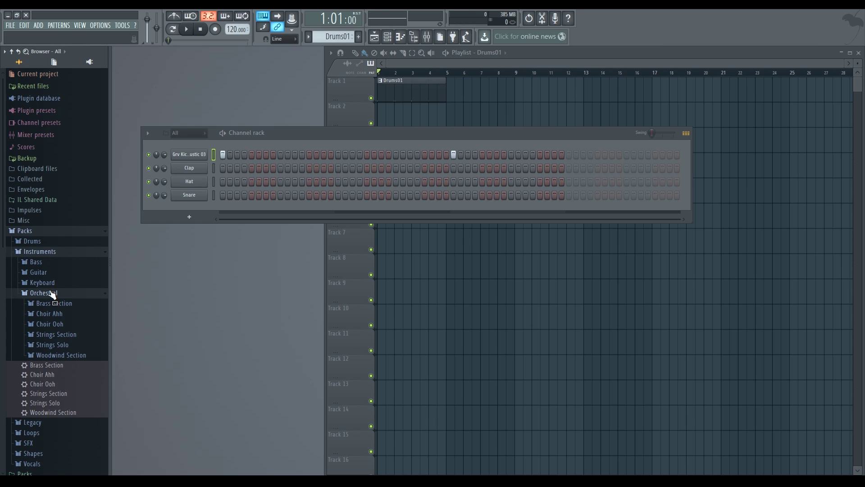
Preview the Brass Section and Strings Section presets and add Strings Section to the Channel rack as a new channel.
click(69, 365)
click(57, 394)
drag(57, 394, 204, 216)
Play several notes on the Strings Section instrument to hear how it sounds.
key(z)
key(q)
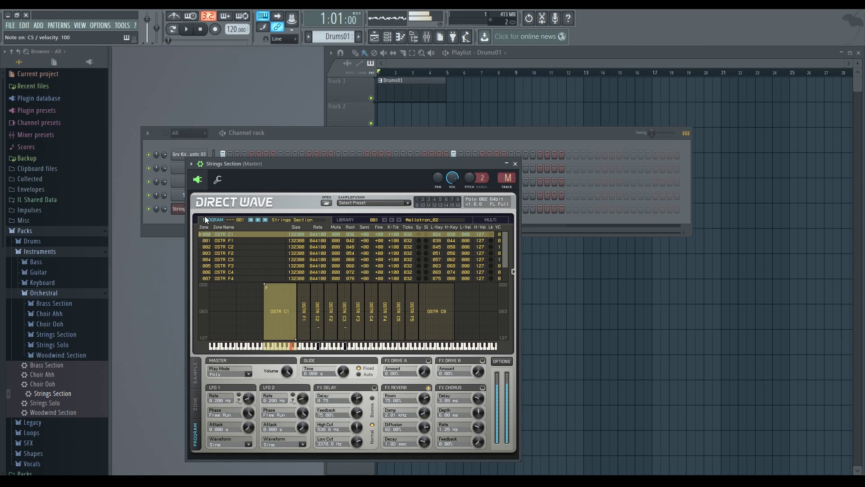
key(c)
key(v)
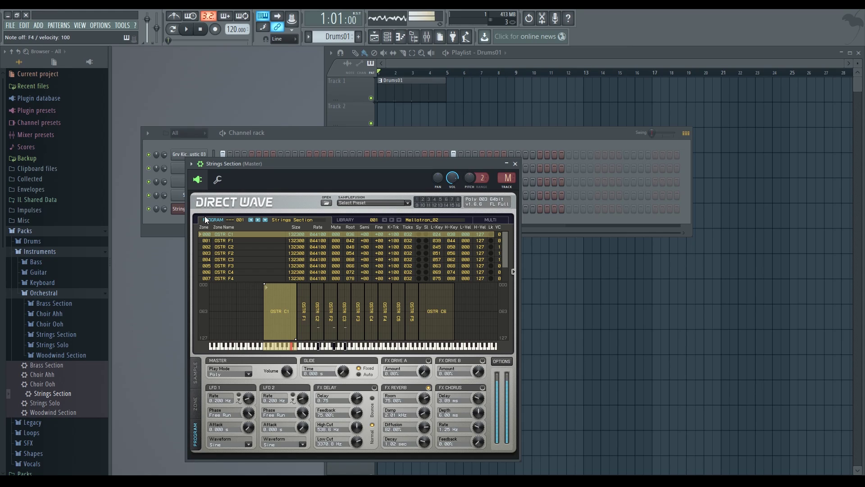
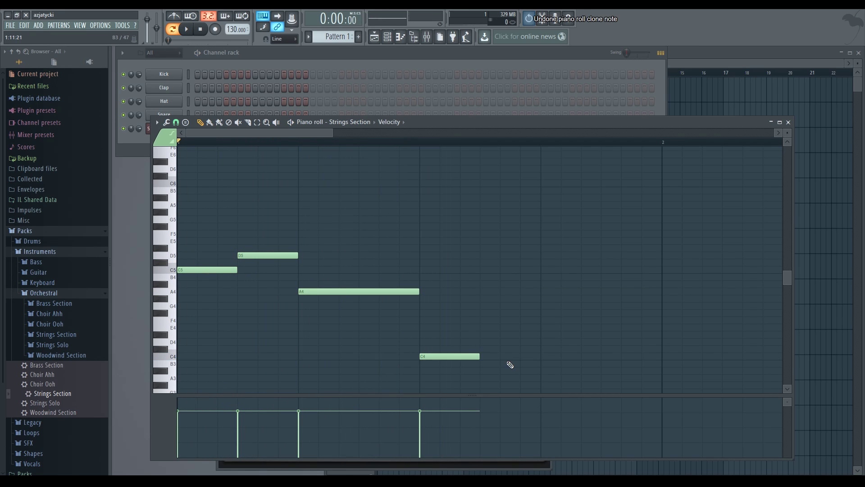
drag(506, 367, 202, 228)
shift+drag(196, 270, 282, 259)
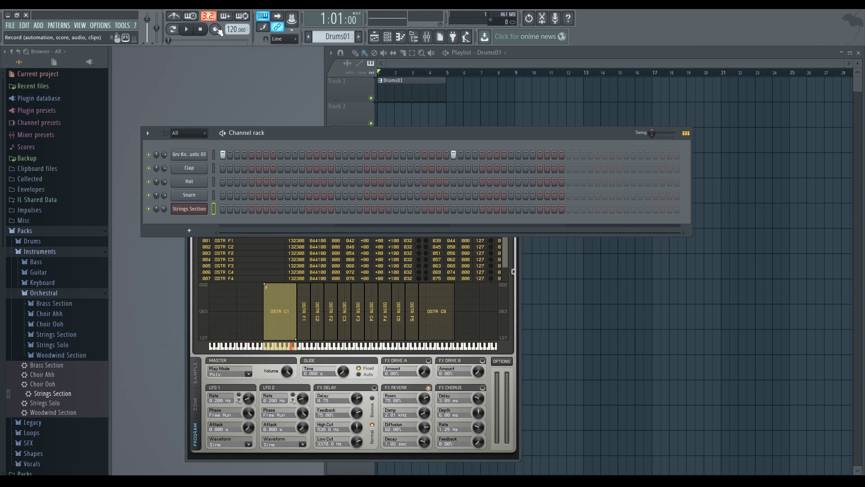
Record a Strings Section performance into the Drums01 pattern using the Everything recording option.
click(216, 29)
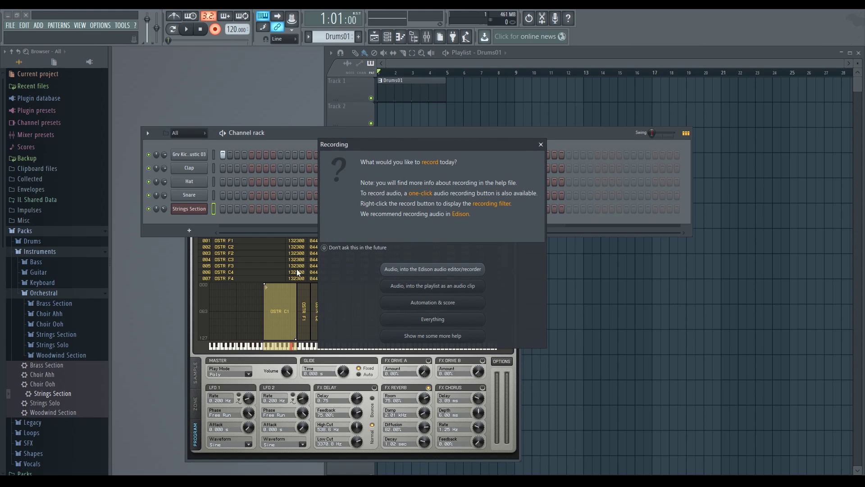
click(418, 320)
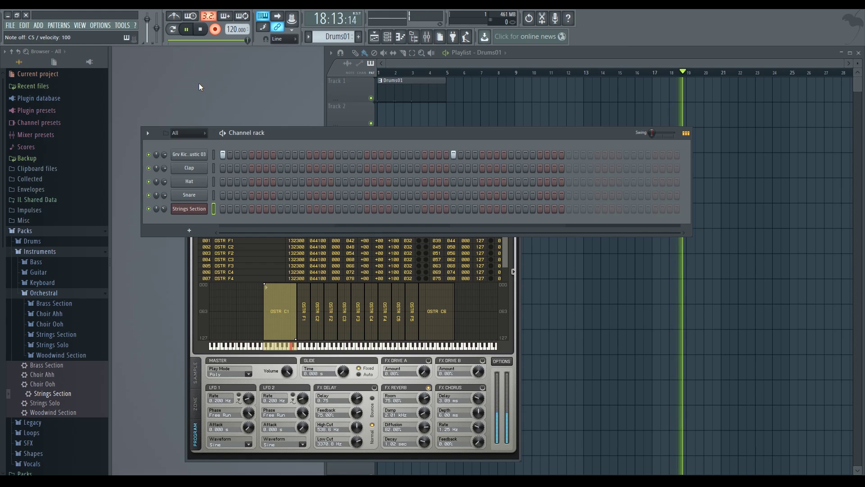
click(201, 30)
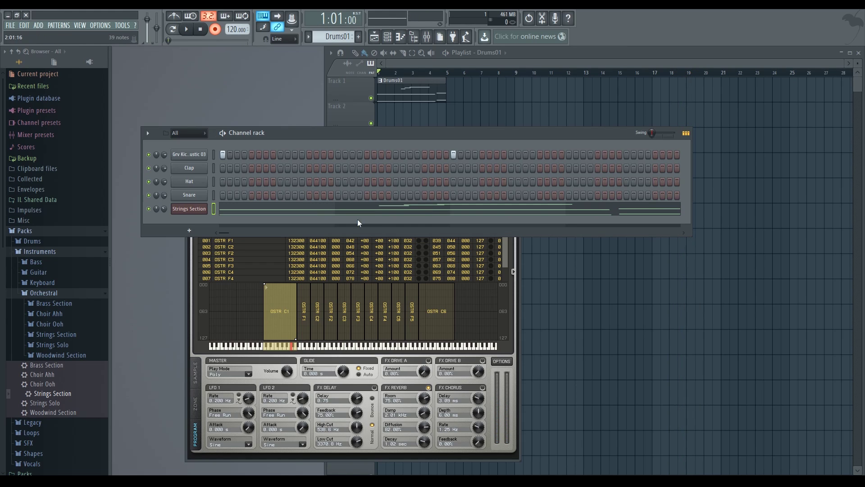
Extend the Drums01 clip on Track 1 to 18 bars and open the piano roll of the Strings Section channel.
drag(443, 81, 679, 77)
double_click(513, 83)
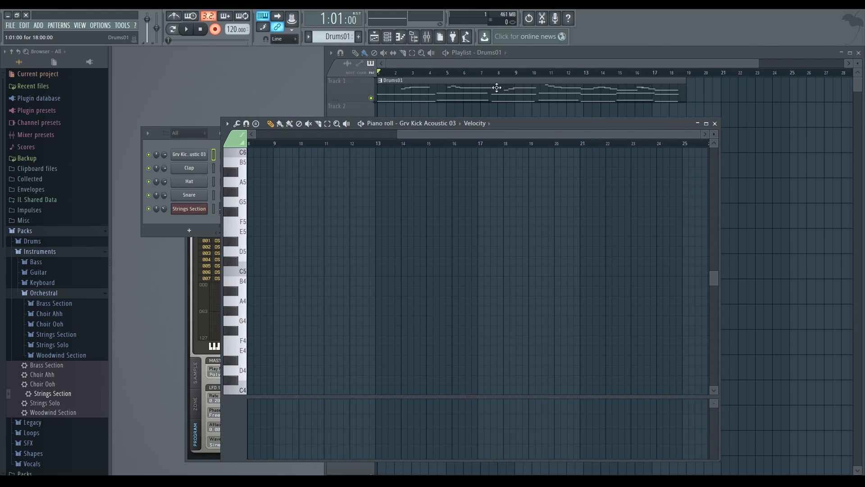
click(189, 220)
right_click(198, 209)
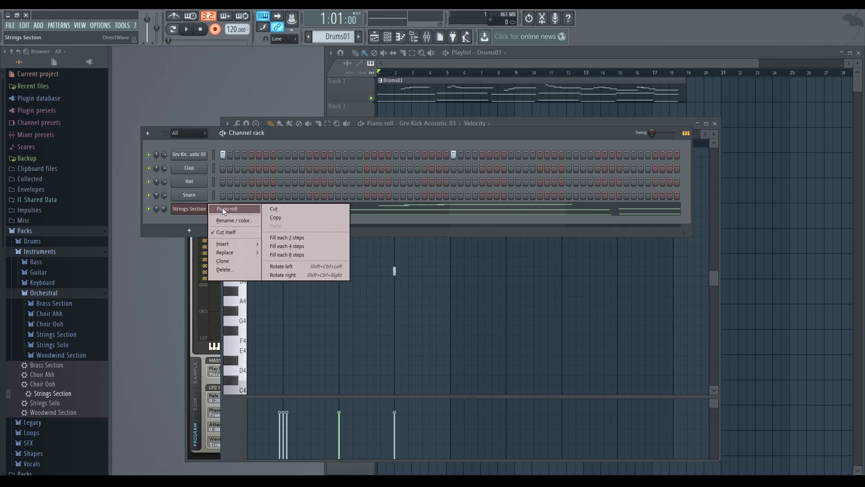
click(223, 208)
Widen the Strings Section piano roll window and zoom in on the recorded notes around bar 4.
scroll(512, 203, down, 1)
drag(720, 216, 863, 216)
click(367, 360)
right_click(367, 360)
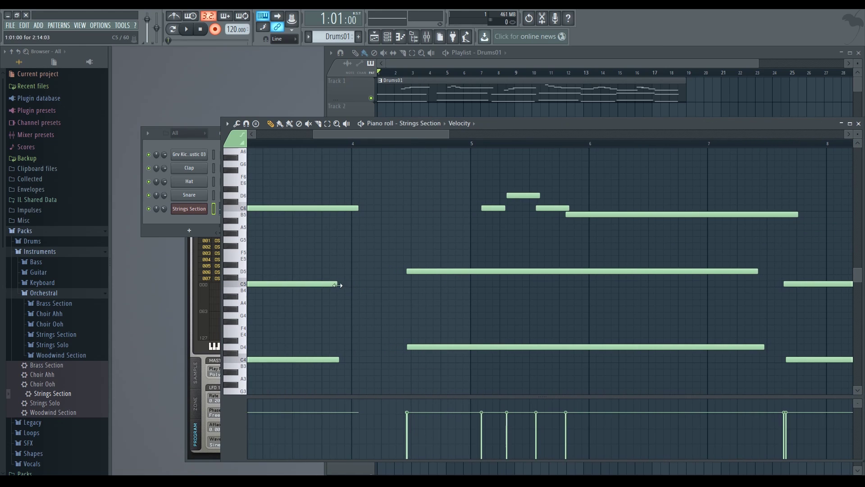
scroll(352, 360, up, 3)
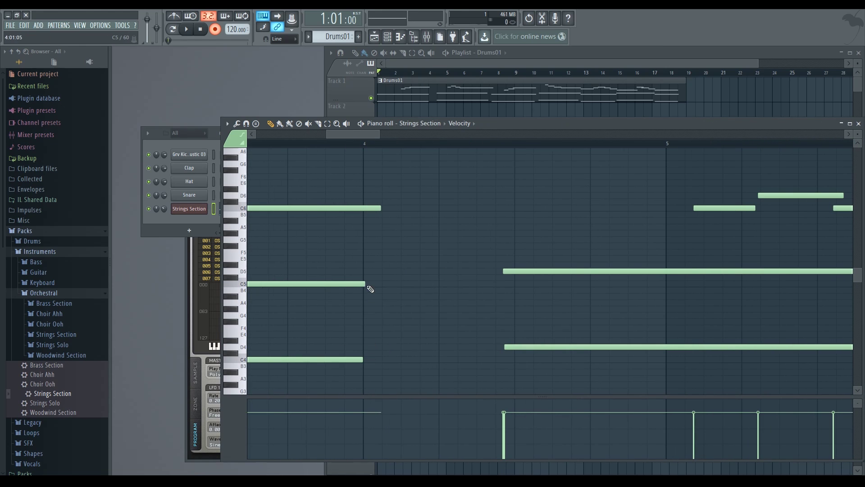
scroll(368, 209, down, 3)
Turn off recording mode and play back the recorded strings.
click(215, 29)
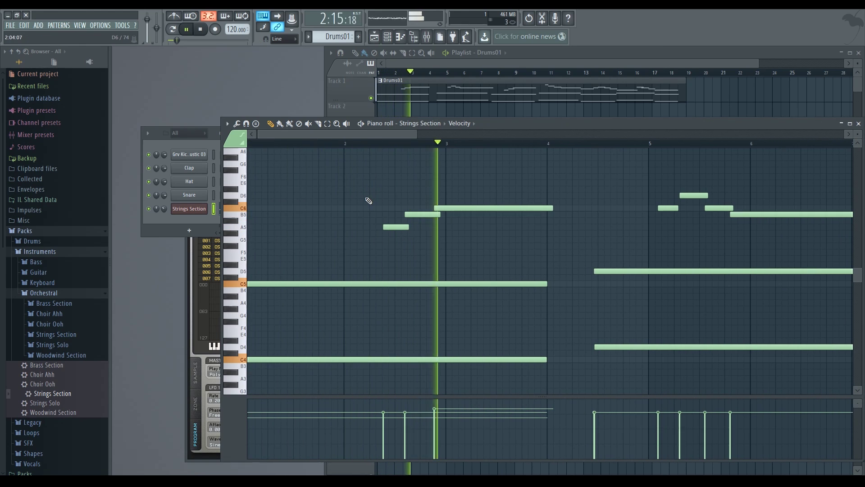
key(space)
scroll(391, 214, up, 2)
Reposition the B5 and C6 melody notes near bar 3 so the C6 note starts on the bar line.
click(433, 215)
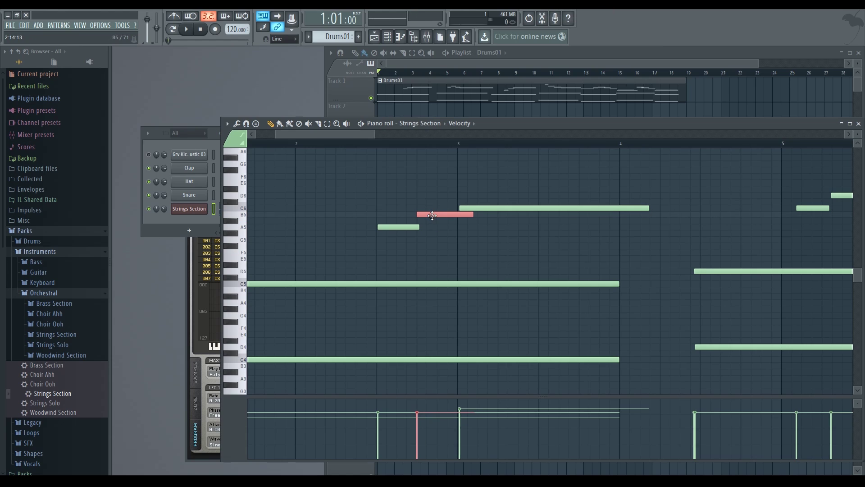
scroll(433, 215, down, 1)
click(451, 209)
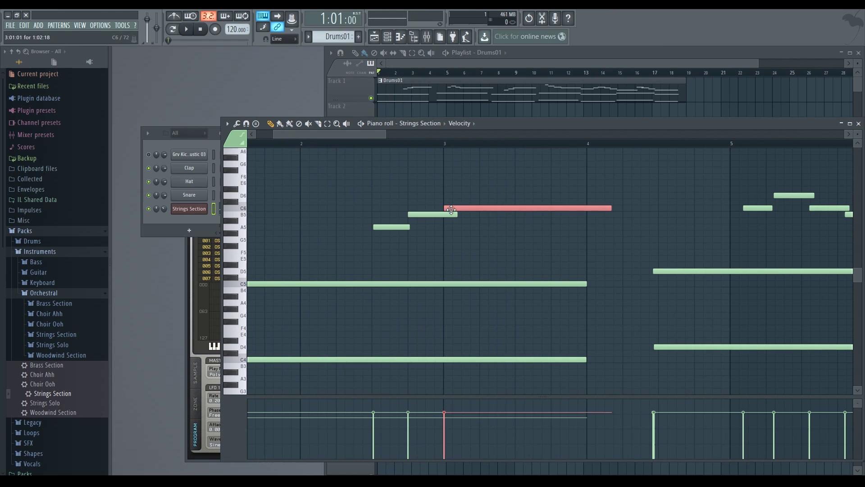
scroll(447, 210, up, 4)
scroll(404, 232, down, 6)
Adjust the velocity of the opening C5 and C4 notes and play back the passage.
drag(274, 256, 329, 381)
key(ctrl+d)
ctrl+click(310, 284)
ctrl+click(291, 359)
drag(266, 413, 249, 416)
key(space)
scroll(334, 216, up, 2)
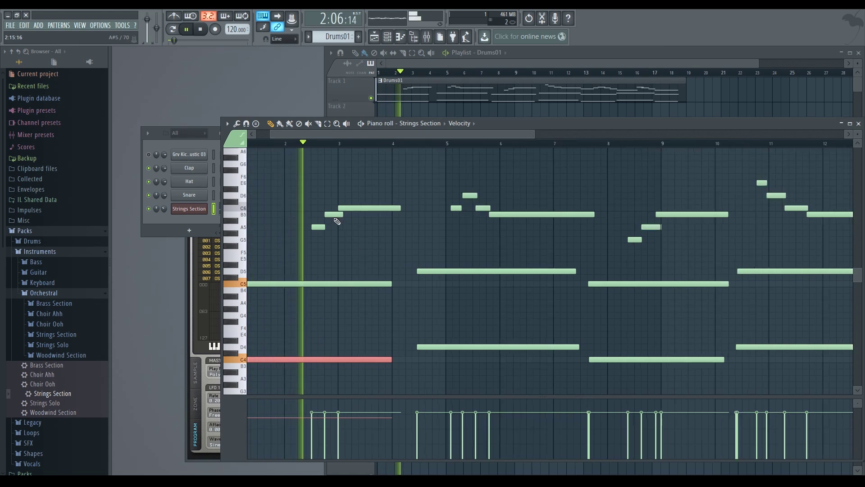
key(space)
Move the first D5 and D4 notes to start on bar 4, undoing the stray edits.
drag(440, 360, 410, 273)
scroll(443, 250, left, 1)
key(ctrl+d)
scroll(410, 274, up, 5)
scroll(371, 338, down, 5)
key(ctrl+alt+z)
key(ctrl+alt+z)
key(ctrl+alt+z)
View the available target controls for the piano roll's velocity lane and play back the strings melody.
click(469, 127)
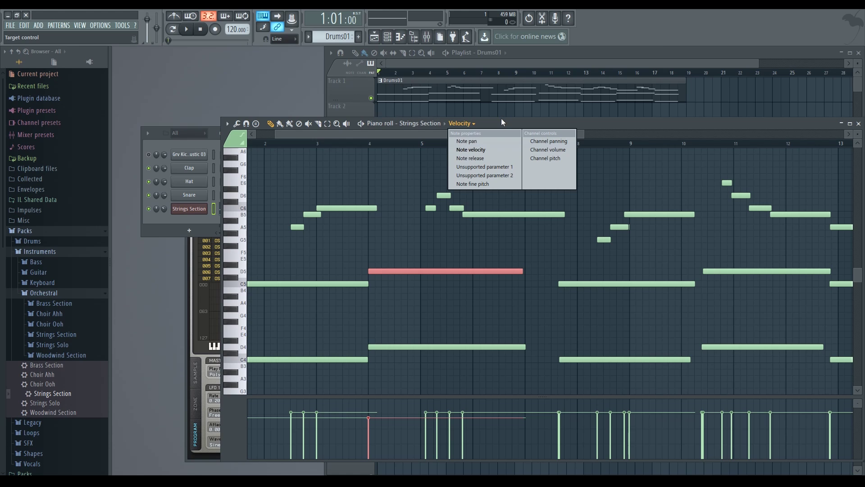
key(space)
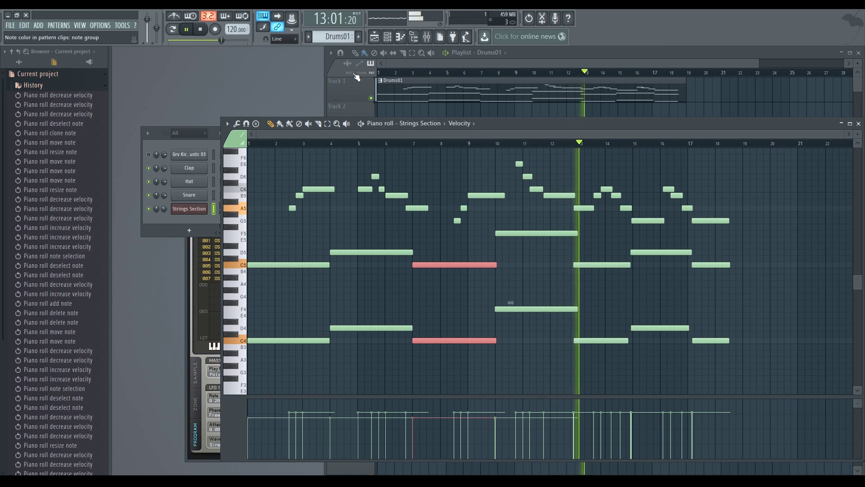
key(space)
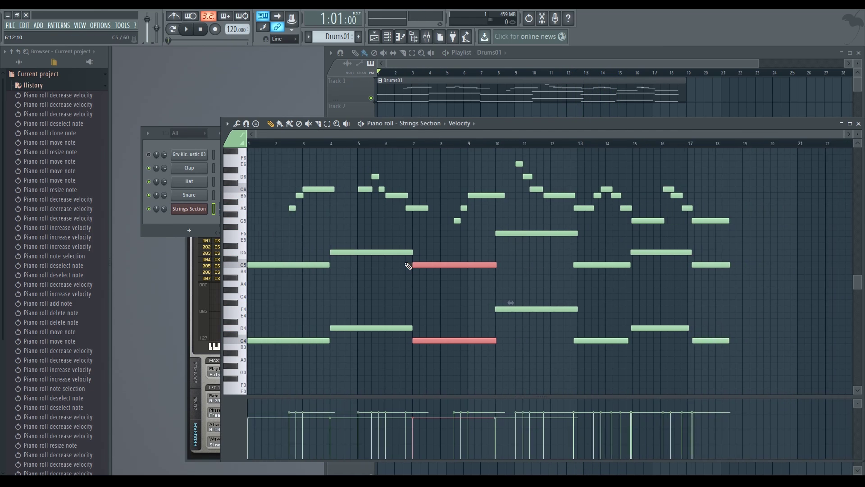
Move the A5 melody note to start on bar 7, lengthen it to just past bar 8, and play back the result.
scroll(408, 265, up, 4)
drag(413, 207, 428, 196)
drag(488, 207, 509, 207)
key(space)
key(space)
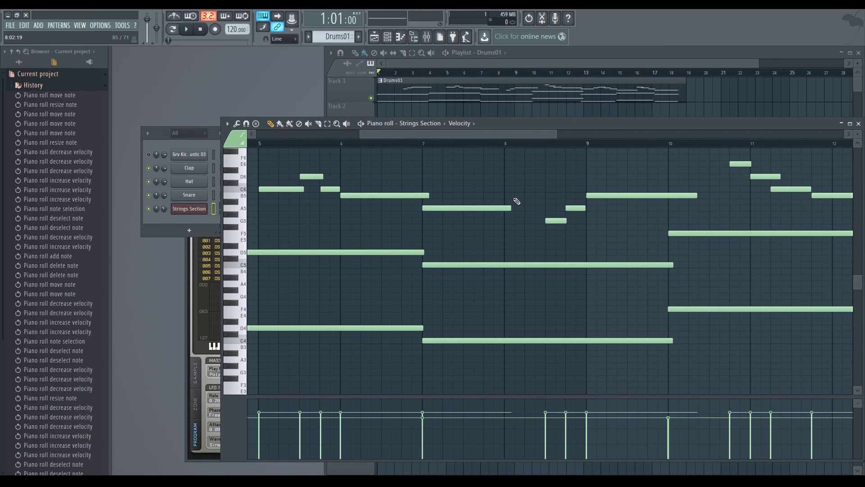
scroll(517, 201, down, 4)
key(space)
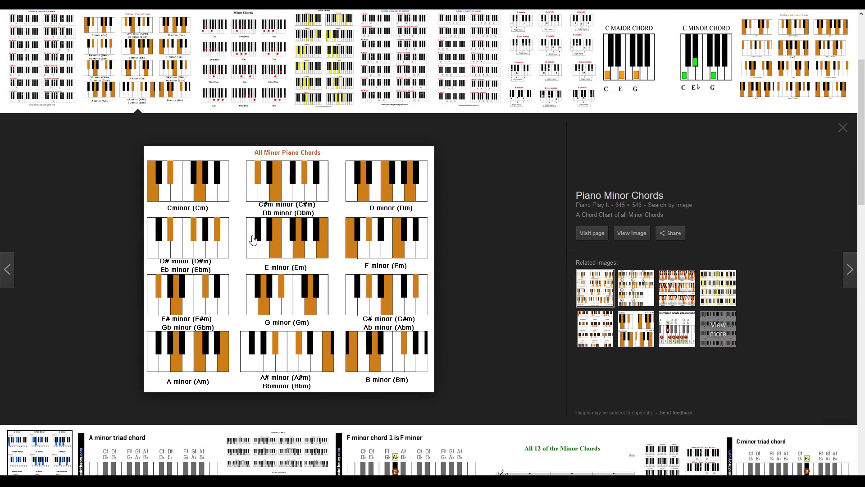
Switch to the web browser and review the major and minor piano chord charts and the Arabic Scales page.
scroll(253, 240, up, 3)
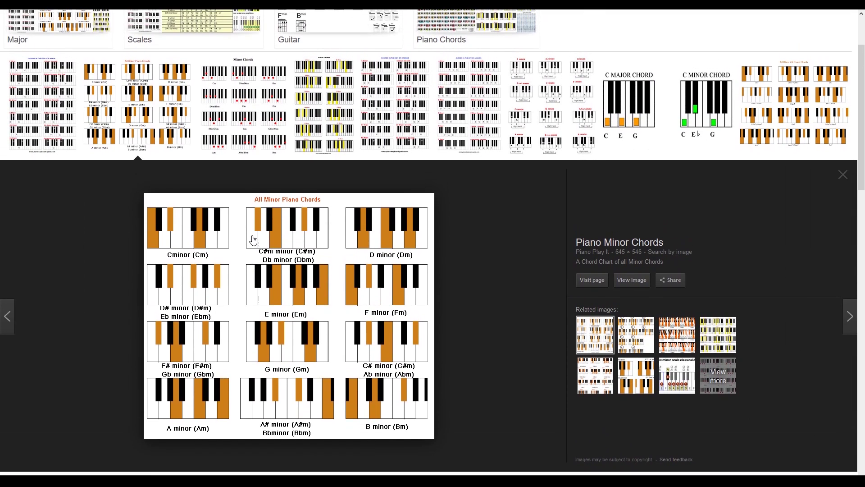
drag(143, 29, 63, 23)
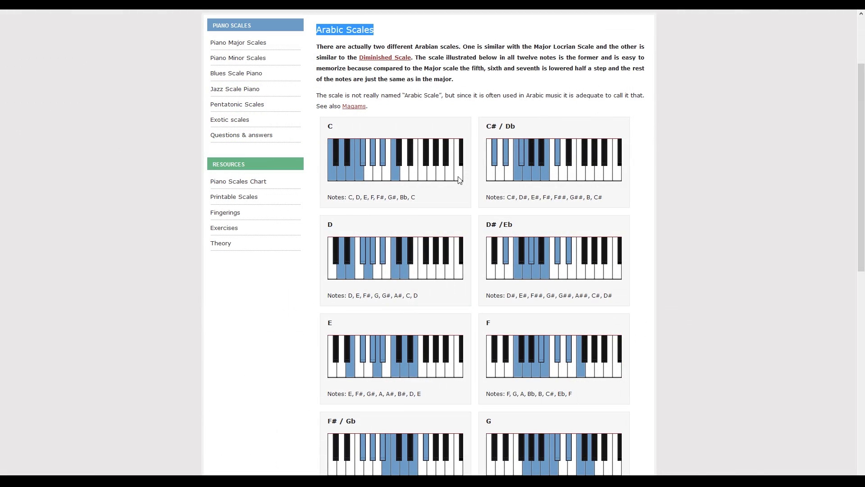
scroll(458, 180, down, 8)
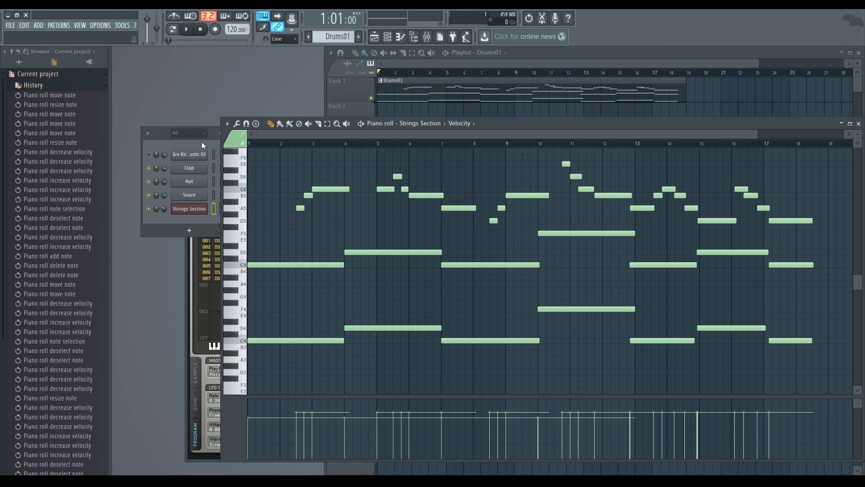
Return to FL Studio and copy the Strings Section channel's notes from the Drums01 pattern.
click(214, 132)
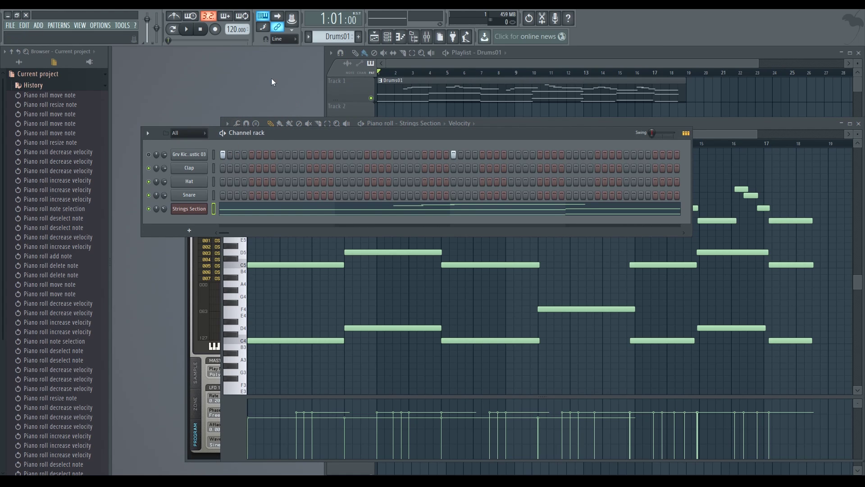
right_click(197, 210)
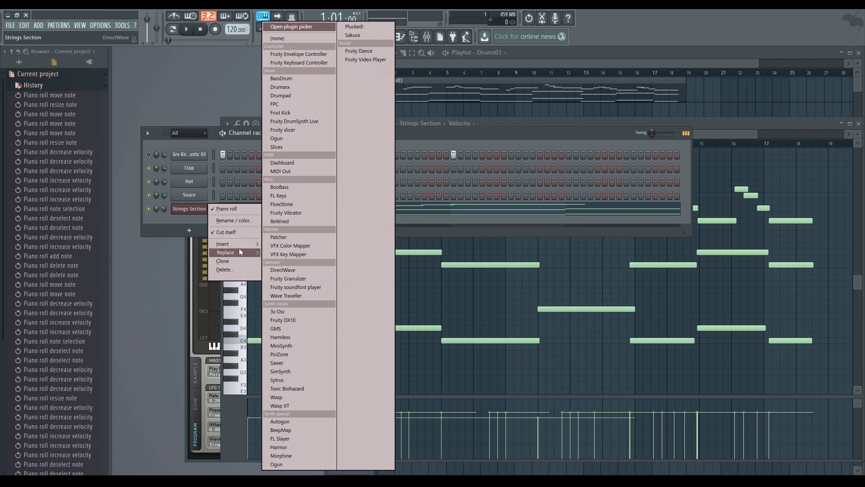
click(195, 209)
right_click(197, 211)
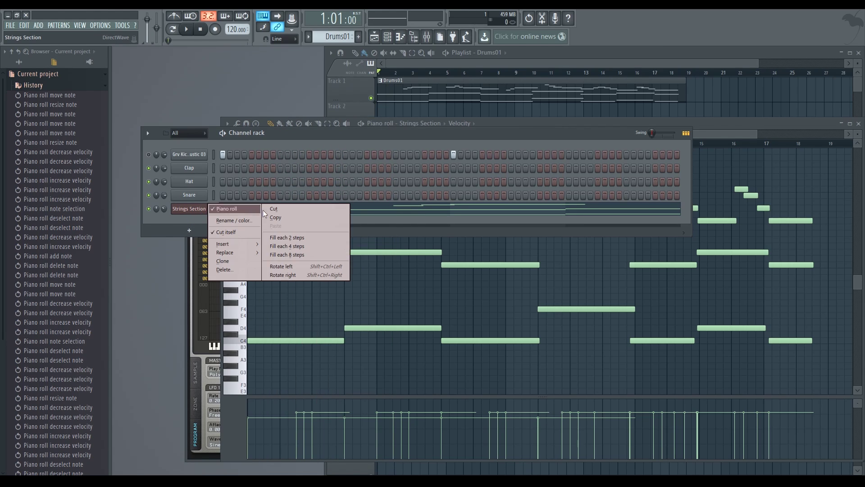
click(276, 218)
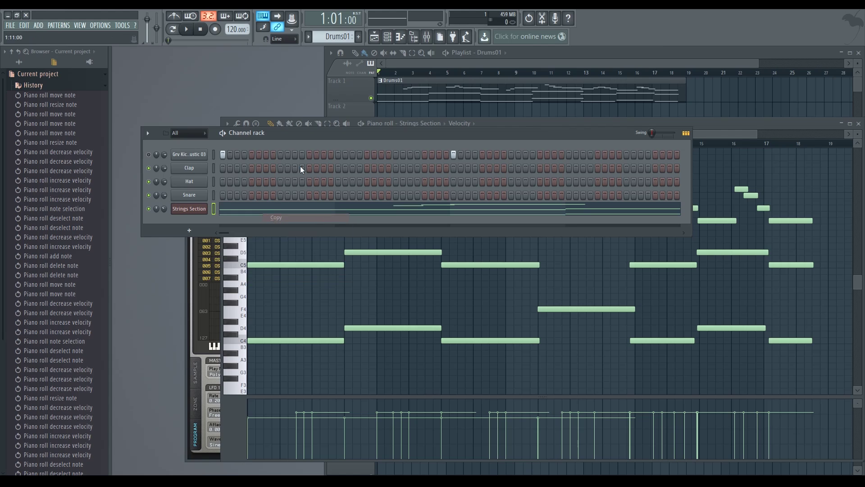
Create a new pattern named Melody01 and paste the copied notes into its Strings Section channel.
click(358, 36)
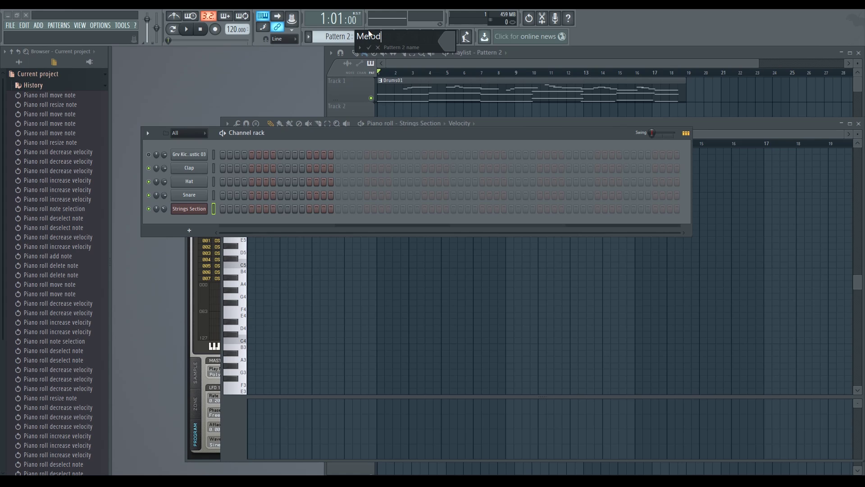
key(Return)
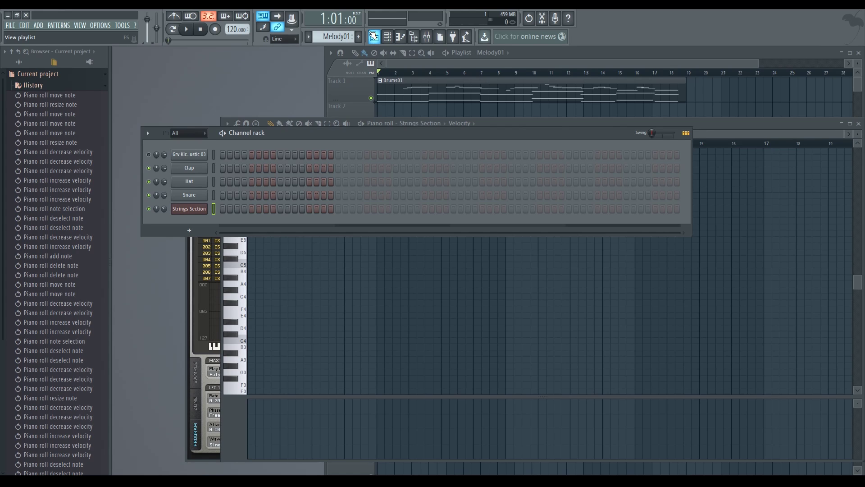
right_click(185, 210)
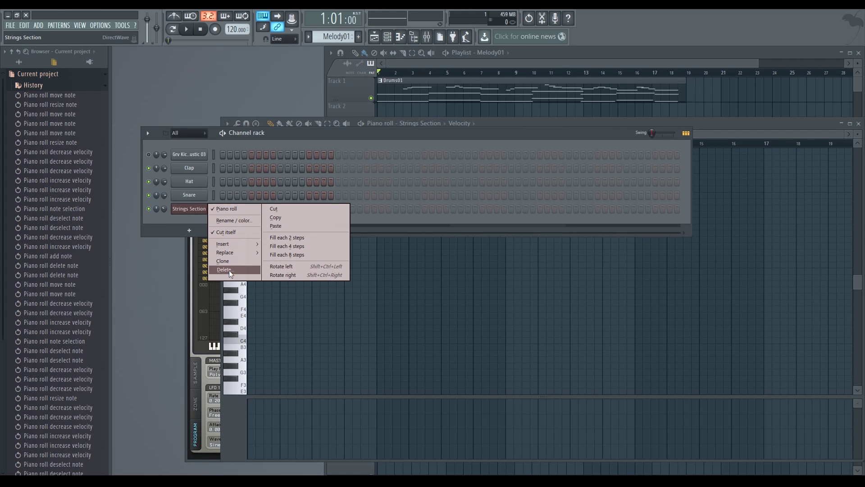
click(283, 225)
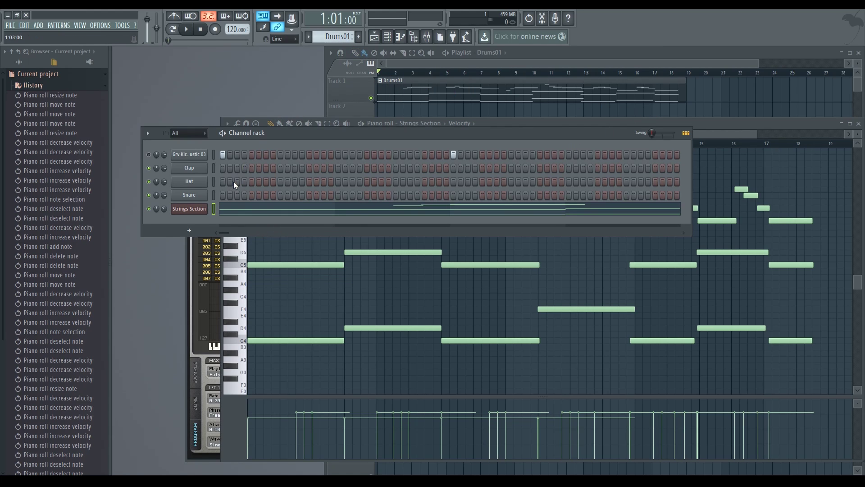
Cut the Strings Section notes out of the Drums01 pattern.
right_click(194, 214)
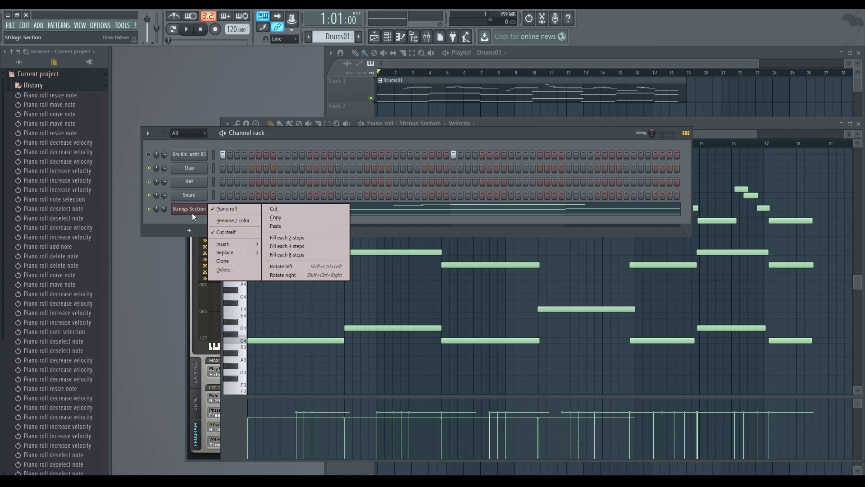
click(280, 211)
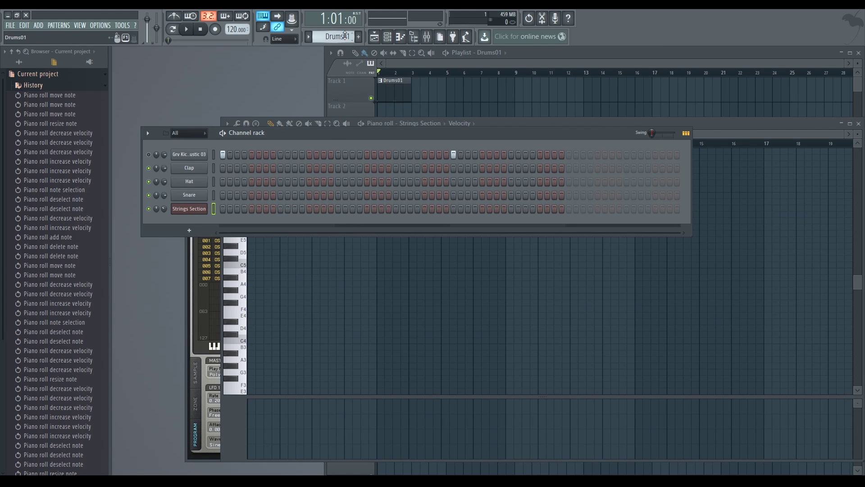
click(317, 37)
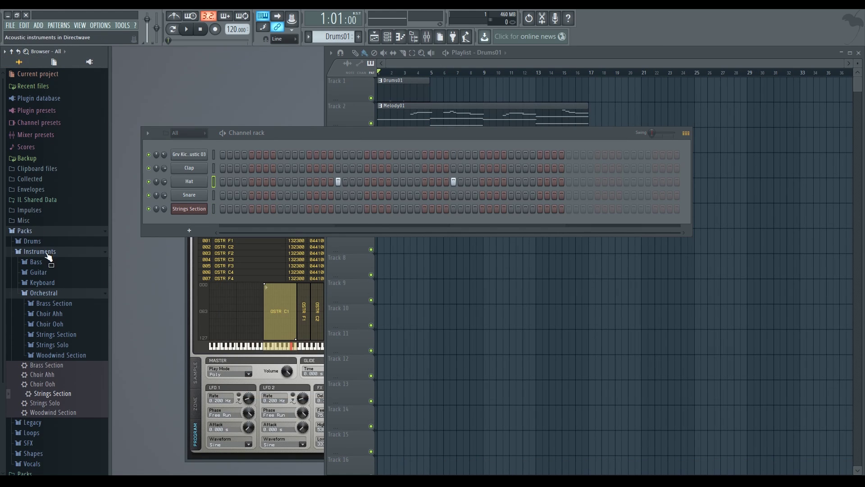
Add the Grand Piano preset from the Keyboard instruments folder to the Channel rack below Strings Section and play notes to hear it.
click(45, 294)
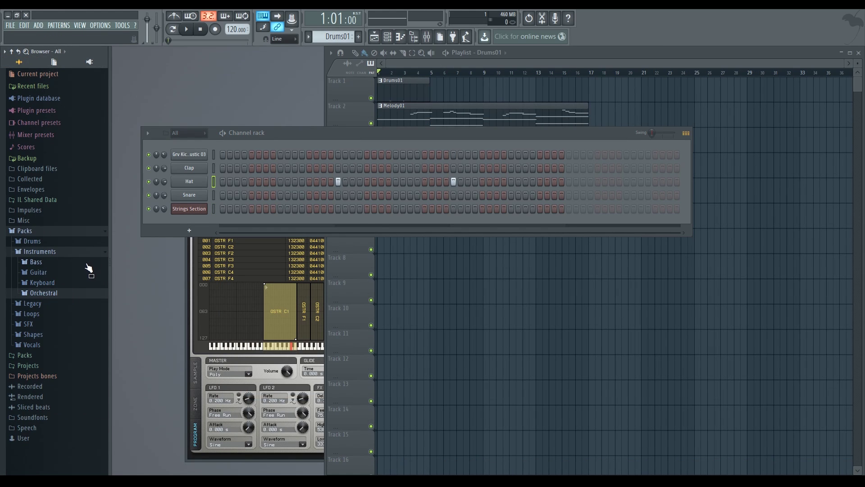
click(42, 282)
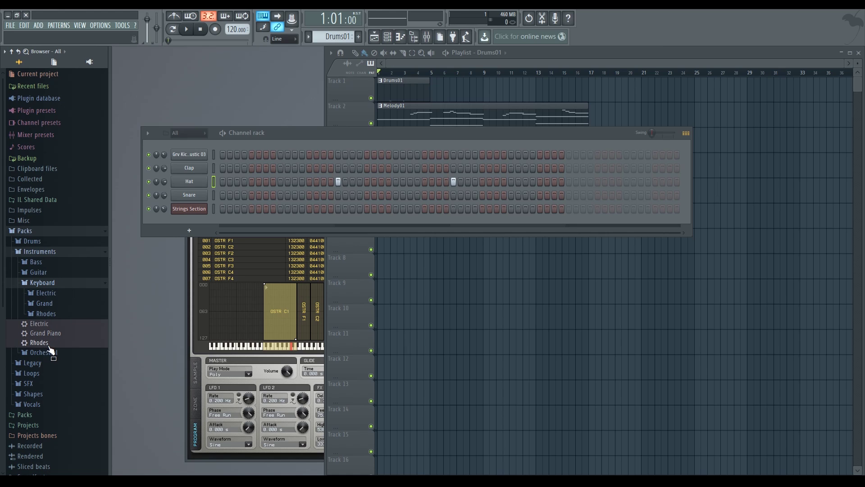
drag(53, 336, 180, 214)
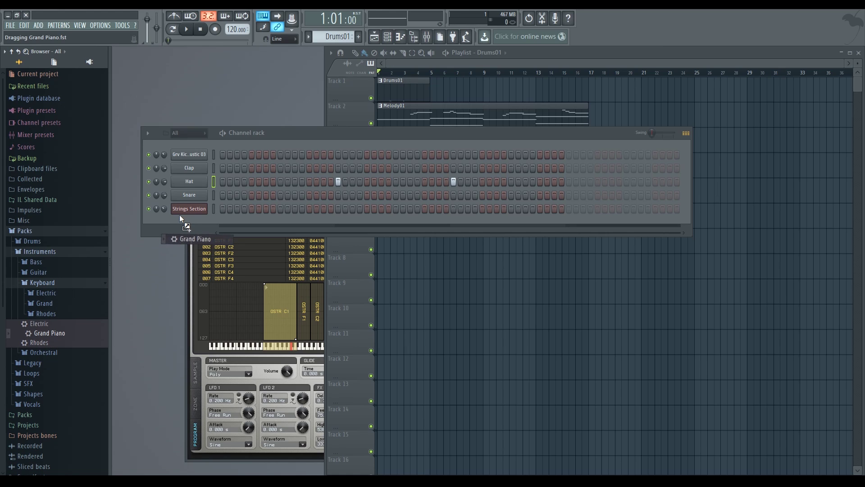
key(d)
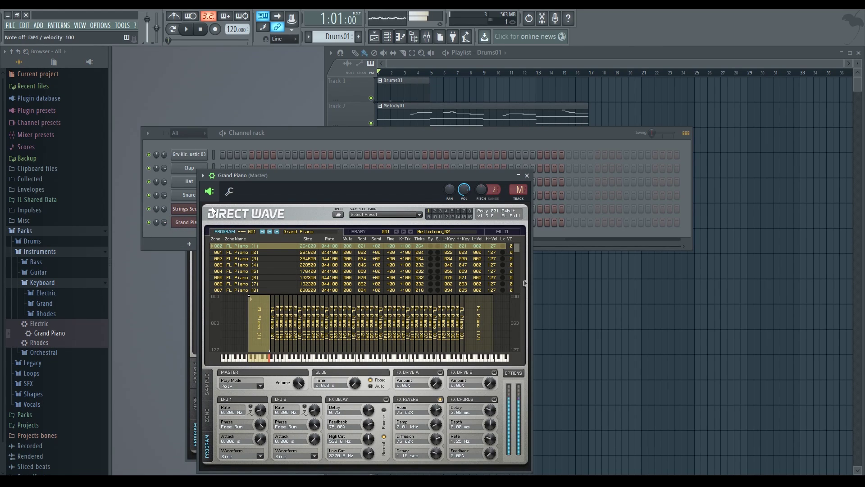
click(167, 220)
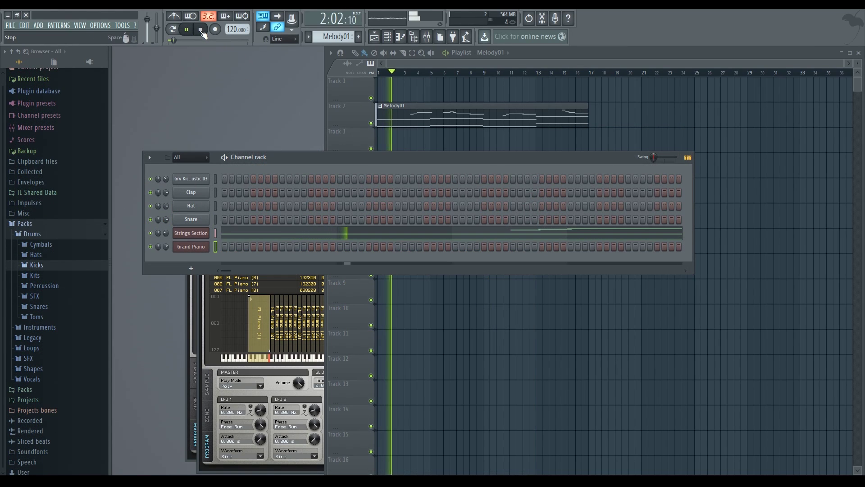
Arm recording of everything for the Grand Piano channel in the Melody01 pattern.
key(space)
click(216, 30)
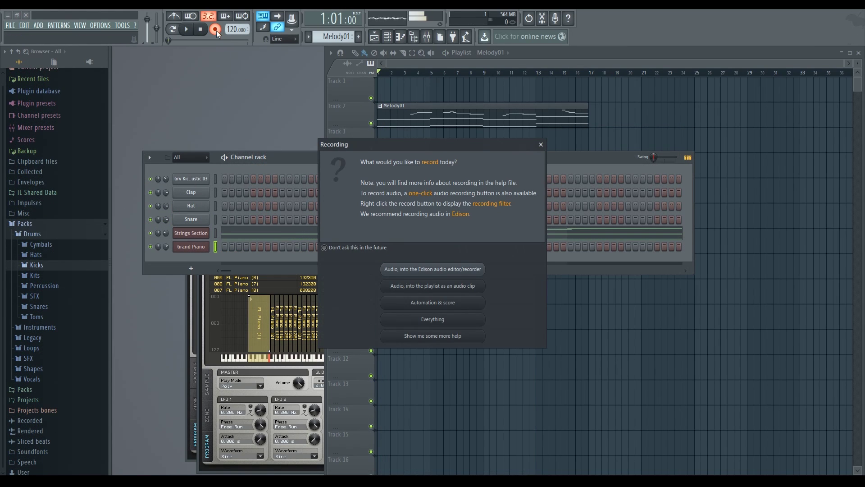
click(433, 318)
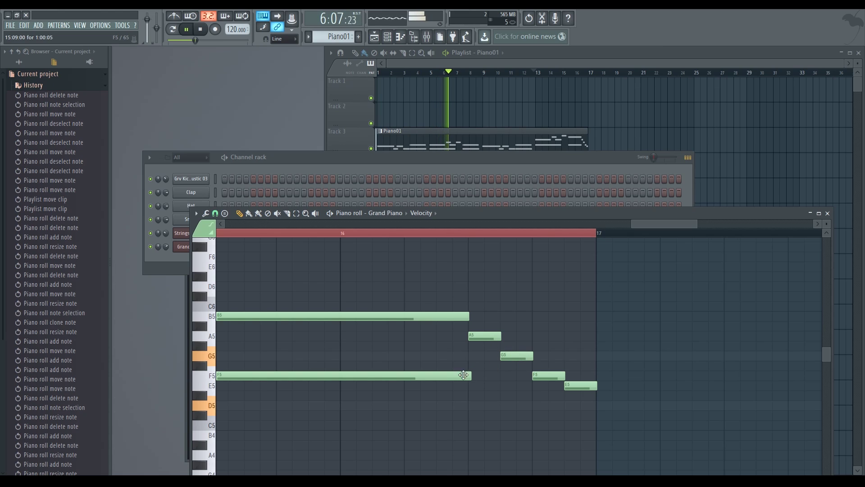
Copy the four short ending notes of the Grand Piano part one octave lower, onto A4, G4, F4 and E4.
mouse_move(578, 412)
mouse_down()
mouse_move(482, 332)
mouse_move(481, 457)
mouse_up()
scroll(510, 440, down, 3)
scroll(510, 435, up, 2)
scroll(518, 432, down, 2)
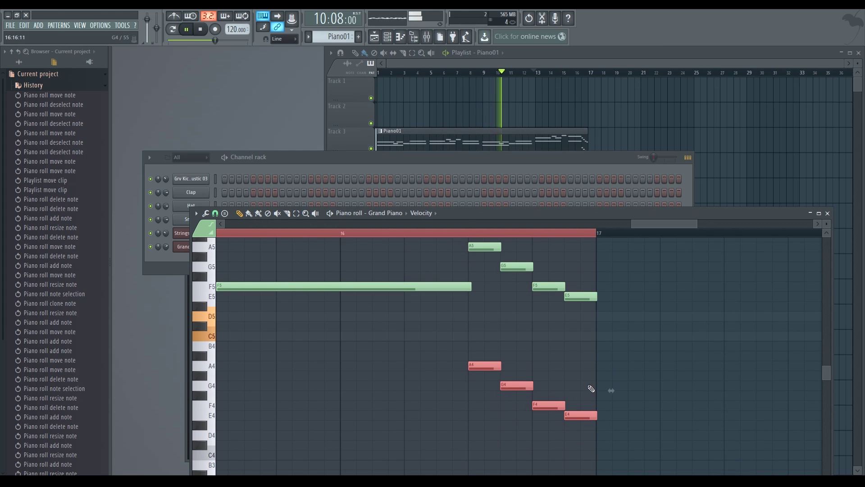
drag(597, 415, 591, 415)
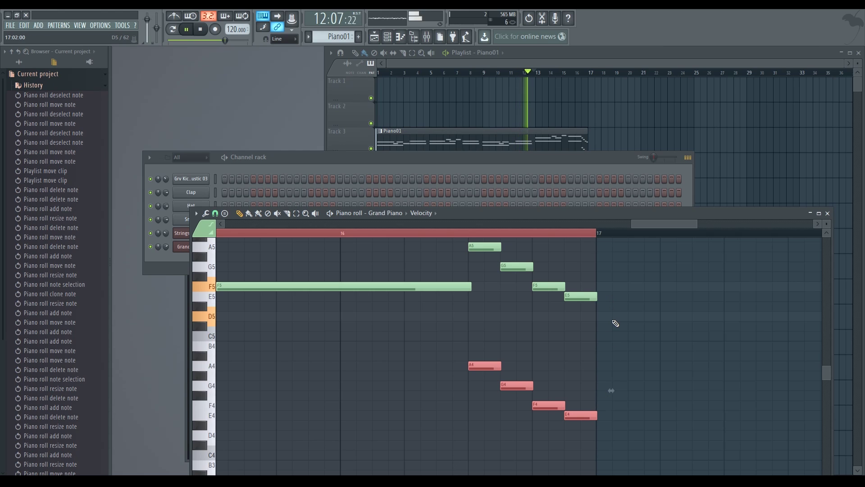
Shorten the upper A5, G5, F5 and E5 ending notes and add a second short E5 note at the end of bar 16.
scroll(616, 323, up, 3)
drag(629, 380, 485, 309)
click(586, 385)
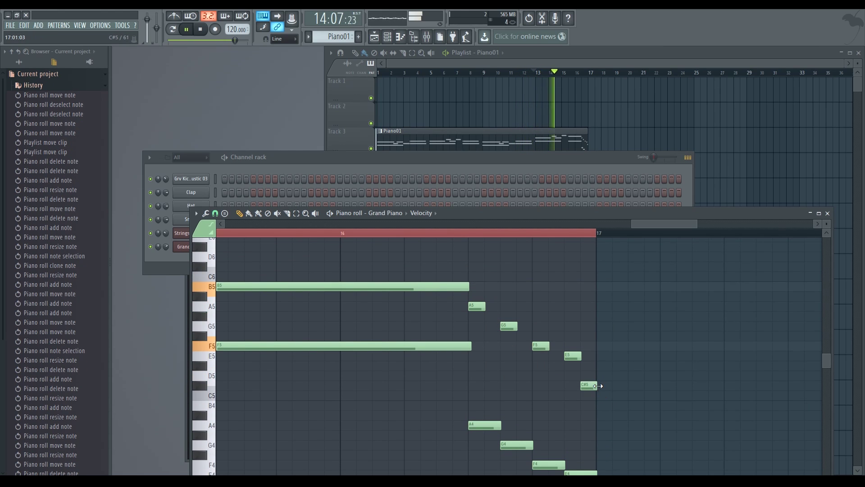
right_click(594, 386)
click(588, 356)
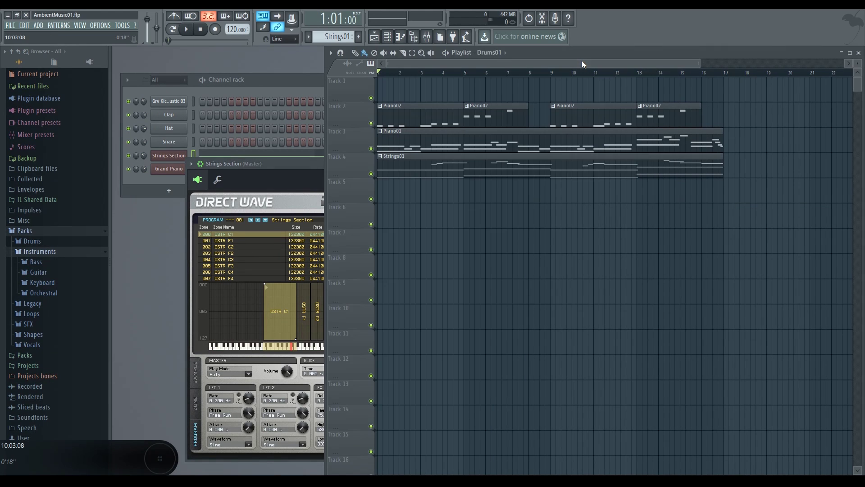
key(space)
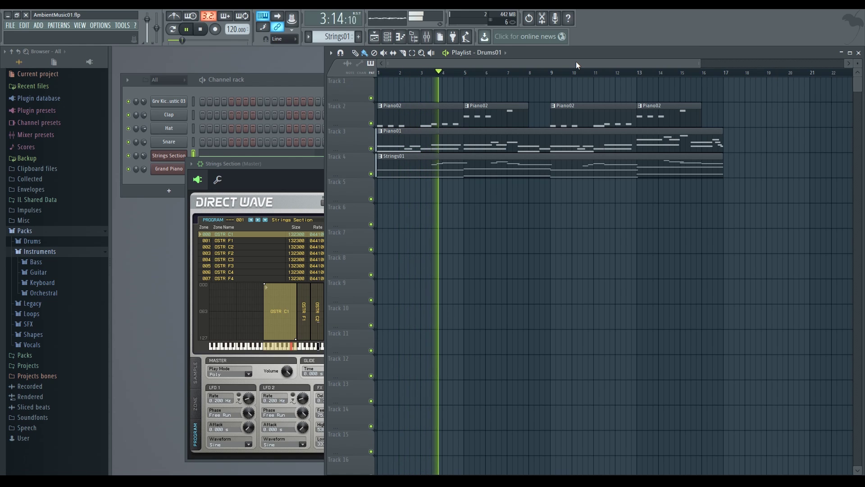
Bring the Channel rack forward, replace the kick channel's sample with 808 Kick from the Drums pack, and play the song to hear it.
drag(700, 63, 788, 58)
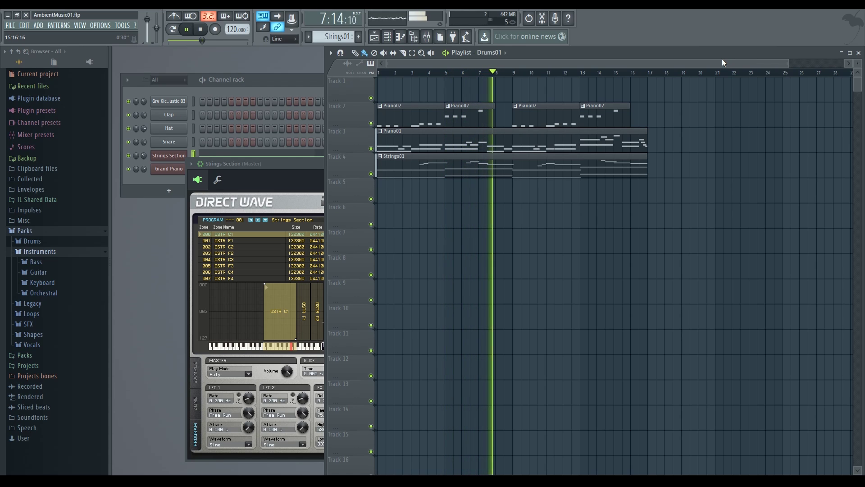
click(234, 76)
drag(307, 80, 409, 261)
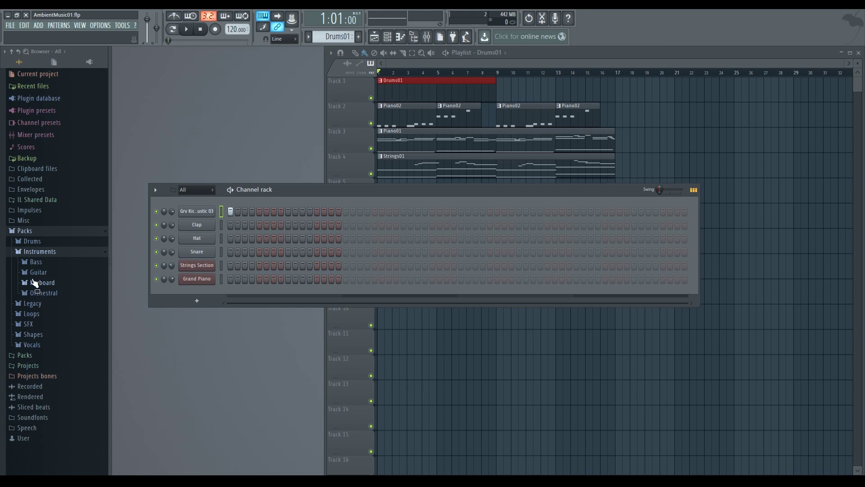
click(32, 241)
click(44, 272)
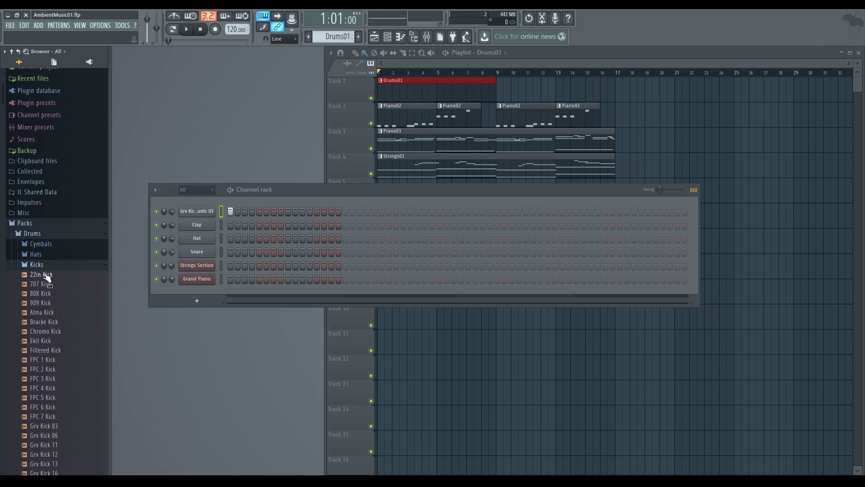
drag(41, 294, 197, 211)
key(space)
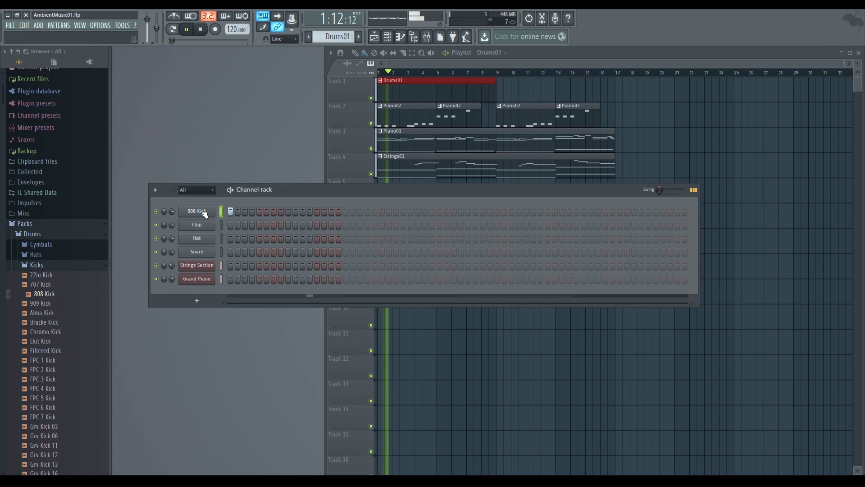
key(space)
Audition the kick samples following 808 Kick up to Alma Kick, and reduce the Drums01 clip on Track 1 to one bar.
click(49, 294)
key(Down)
key(Down)
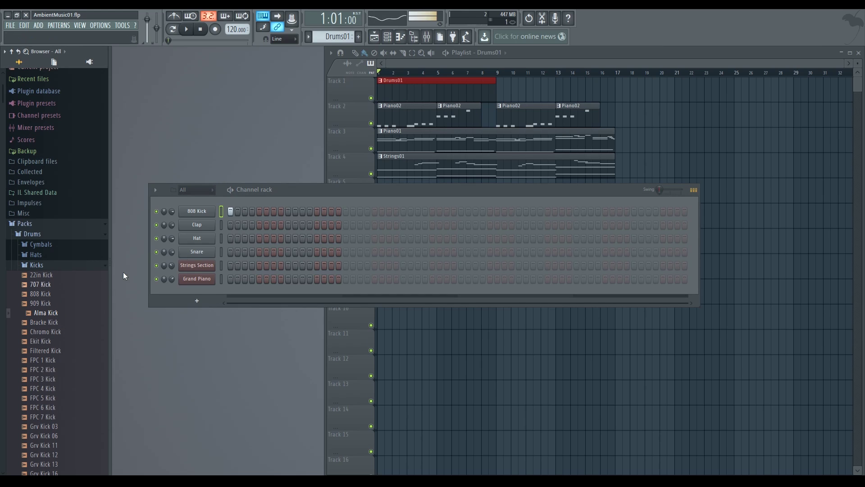
key(ctrl+z)
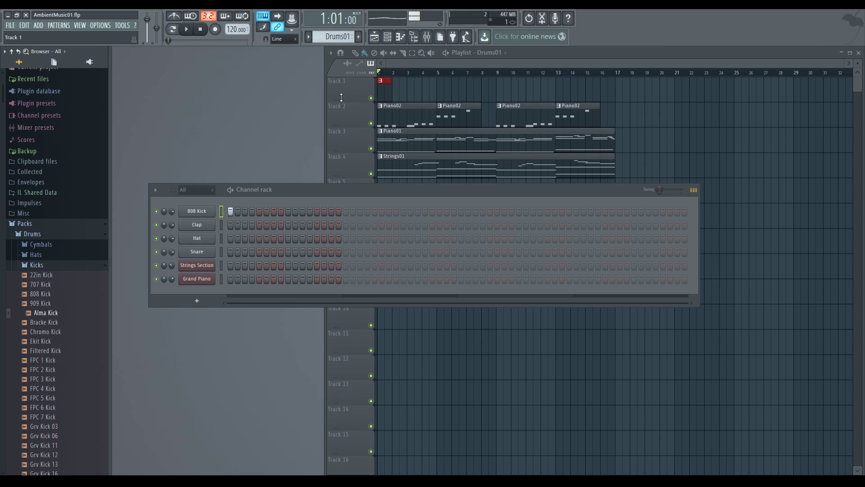
key(ctrl+z)
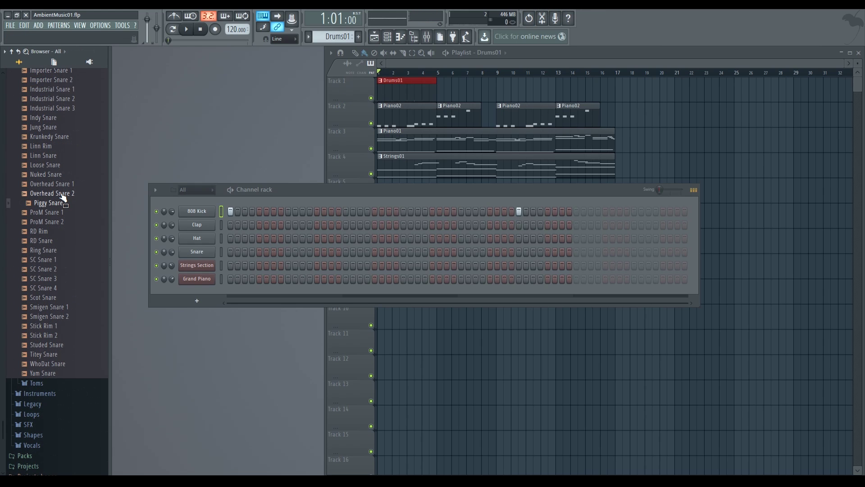
Audition Overhead Snare 2 against the playing song and load it into the Snare channel.
click(62, 195)
key(space)
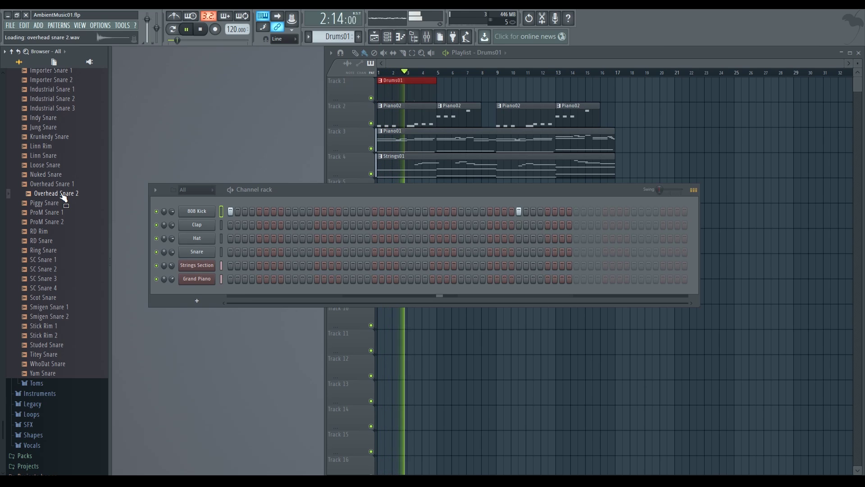
key(space)
drag(242, 229, 202, 252)
Add Overhead Snare 2 hits at step 9 of bar 1 and step 1 of bar 4 in Drums01 during playback.
click(287, 251)
key(space)
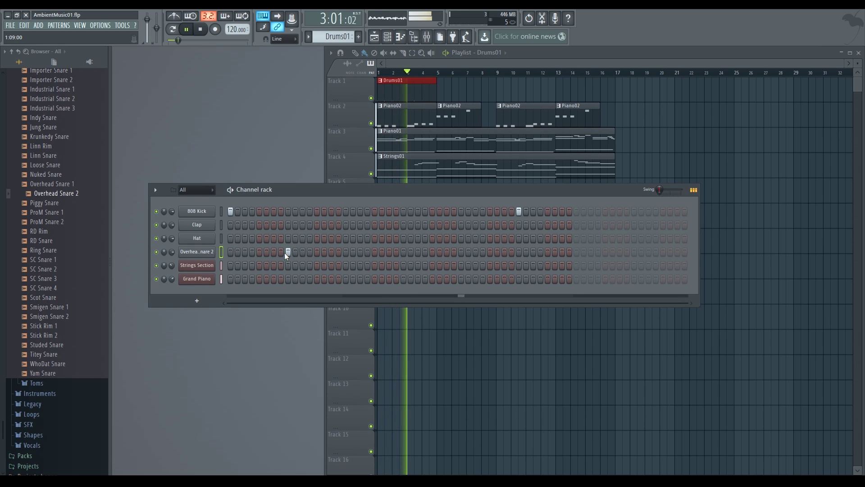
click(576, 251)
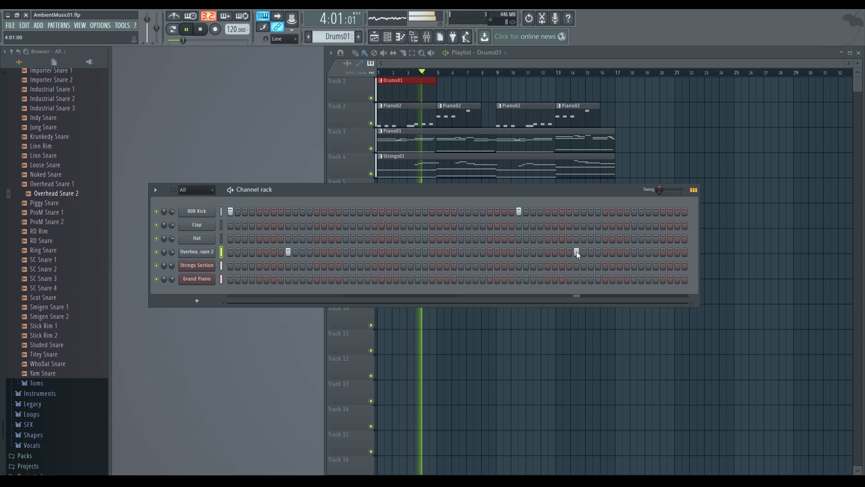
key(space)
Open the Overhead Snare 2 channel settings and show its assigned mixer track 4 in the Mixer.
right_click(201, 254)
click(202, 253)
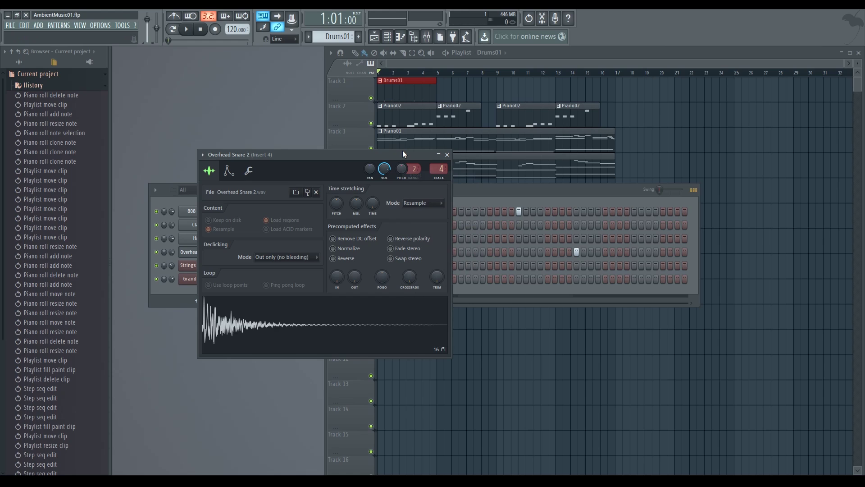
drag(402, 154, 444, 169)
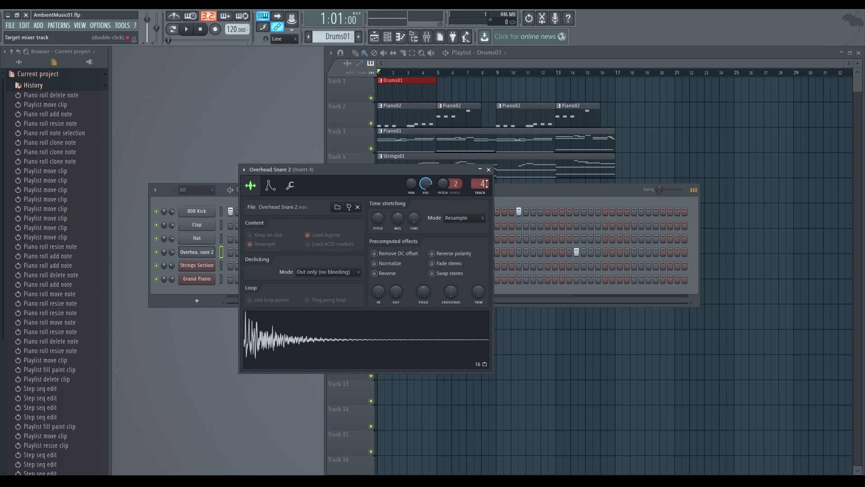
double_click(487, 183)
drag(401, 144, 298, 110)
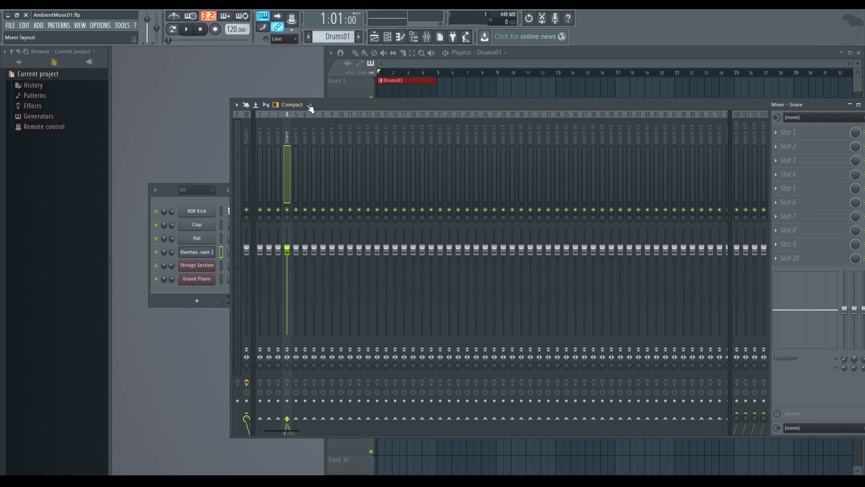
Change the Mixer layout to Wide 2 and reposition the Mixer window.
click(308, 105)
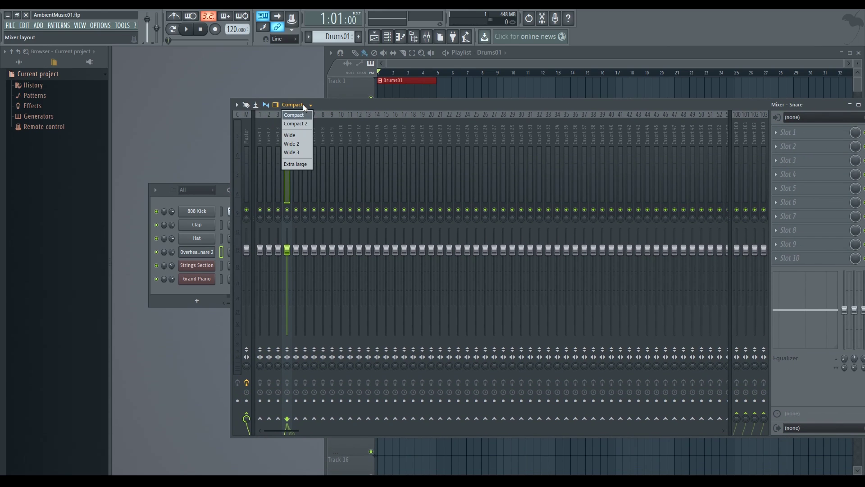
click(298, 138)
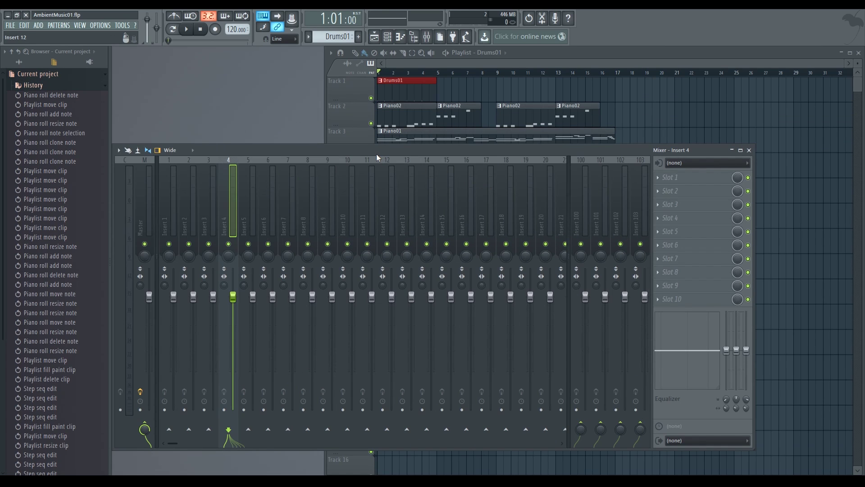
drag(376, 153, 564, 177)
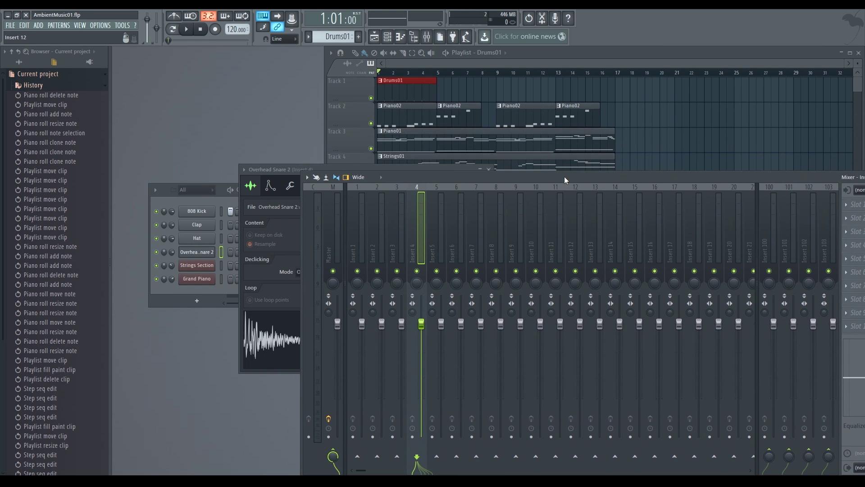
Rename mixer track Insert 4 as Snare.
double_click(416, 196)
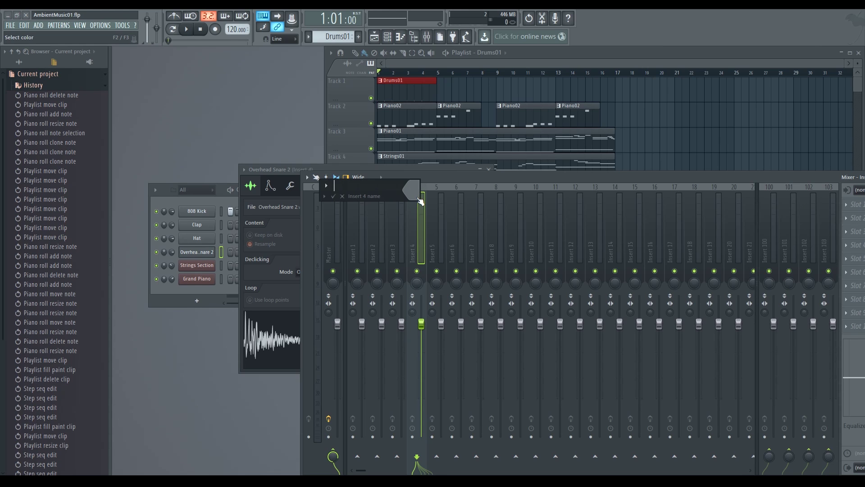
text(Snare)
key(Return)
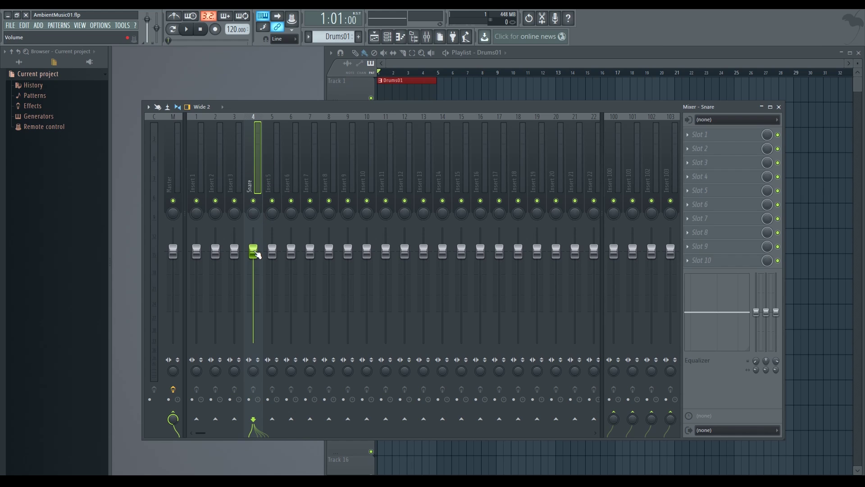
Try adjusting the Snare mixer track's volume during playback and reset it to the default.
key(space)
mouse_move(258, 255)
mouse_down()
mouse_move(258, 297)
mouse_move(254, 249)
mouse_up()
right_click(258, 258)
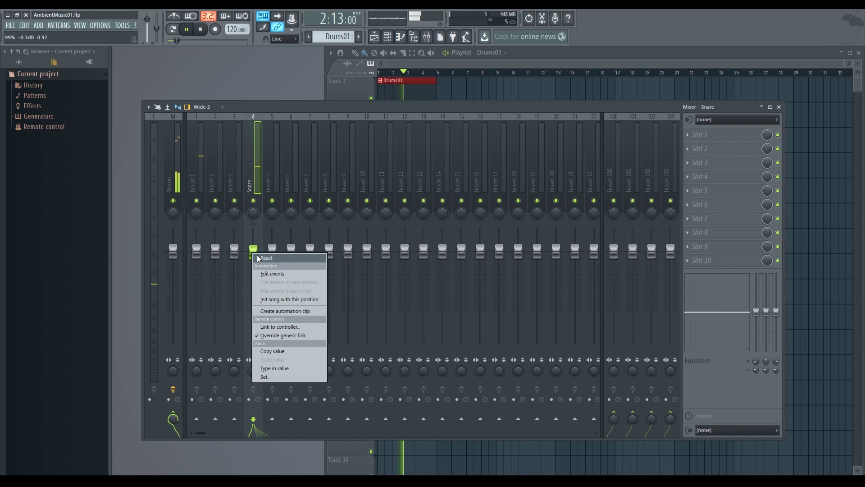
click(259, 258)
key(space)
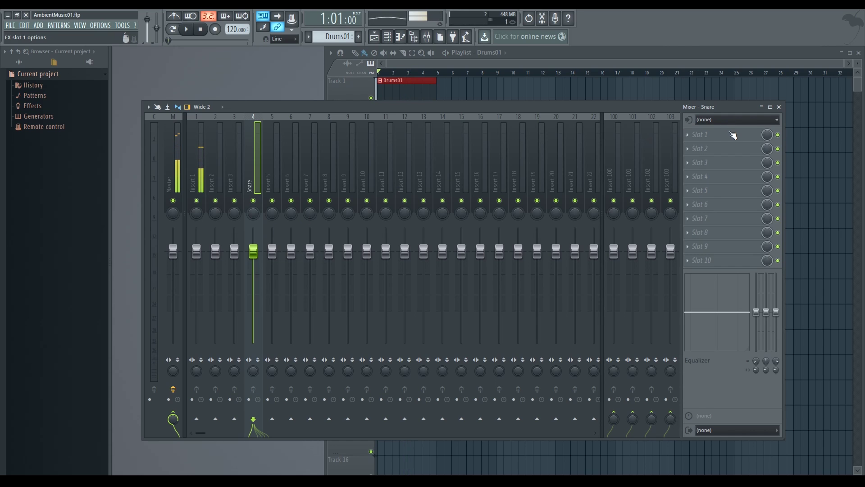
Insert Fruity Reeverb 2 into effect slot 1 of the Snare mixer track and play the song to hear it.
drag(697, 107, 599, 248)
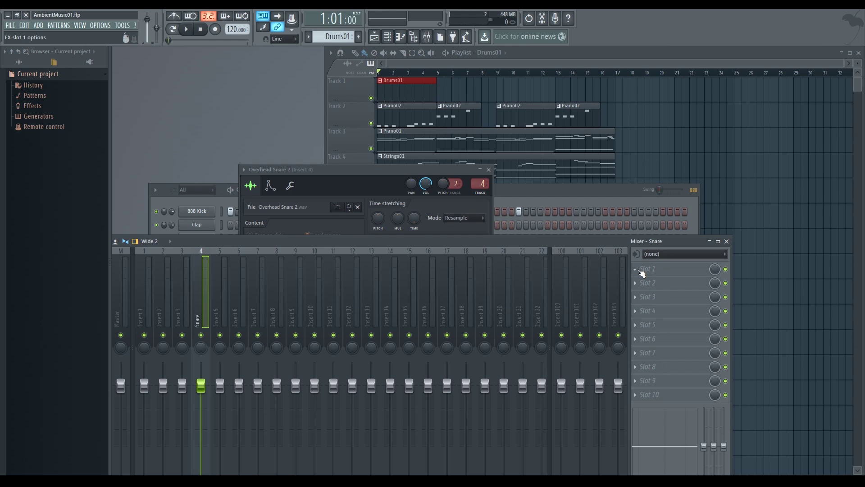
click(640, 272)
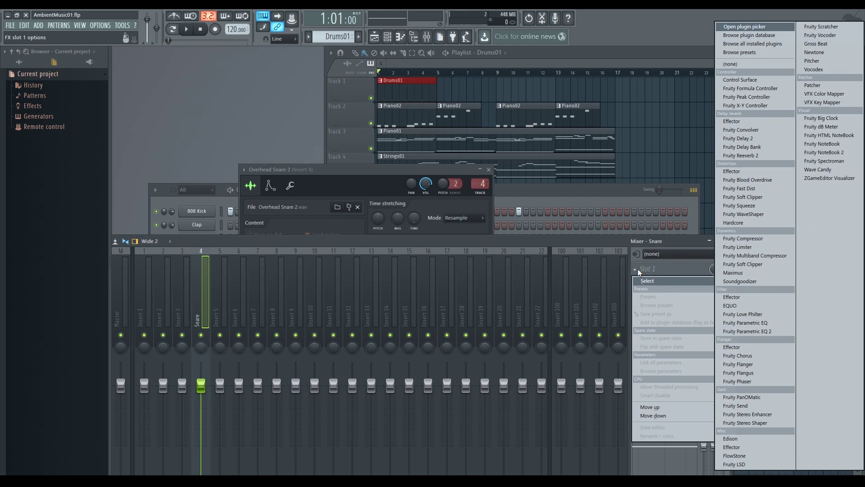
click(755, 156)
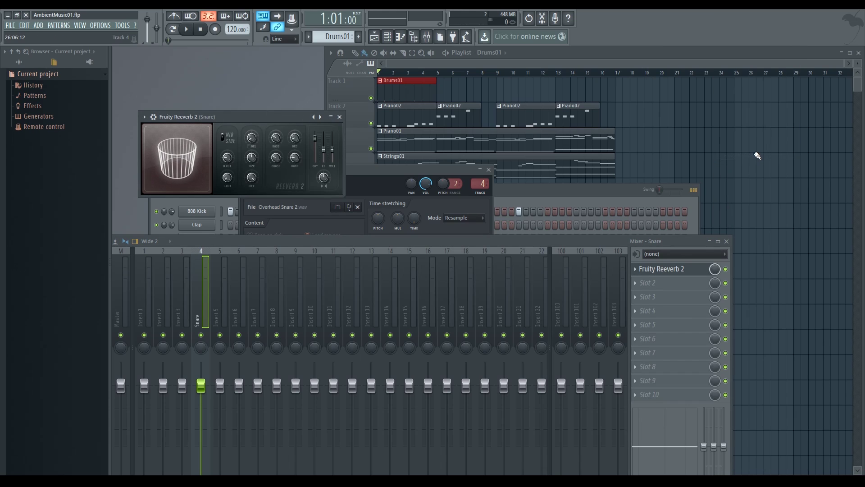
key(space)
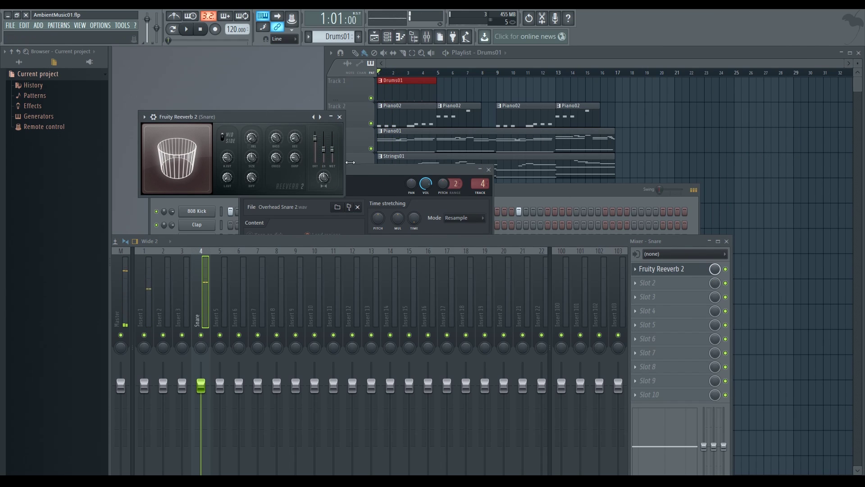
key(space)
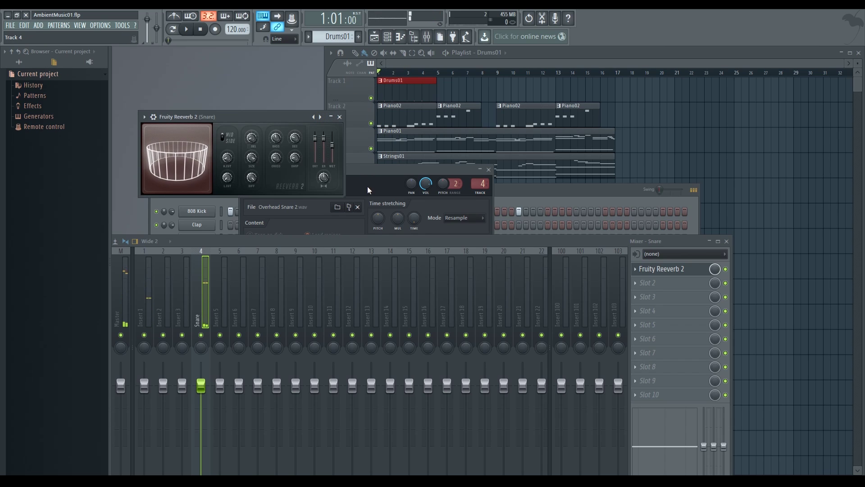
Loop the playback while trying Fruity Reeverb 2 presets such as The Venue on the snare.
key(space)
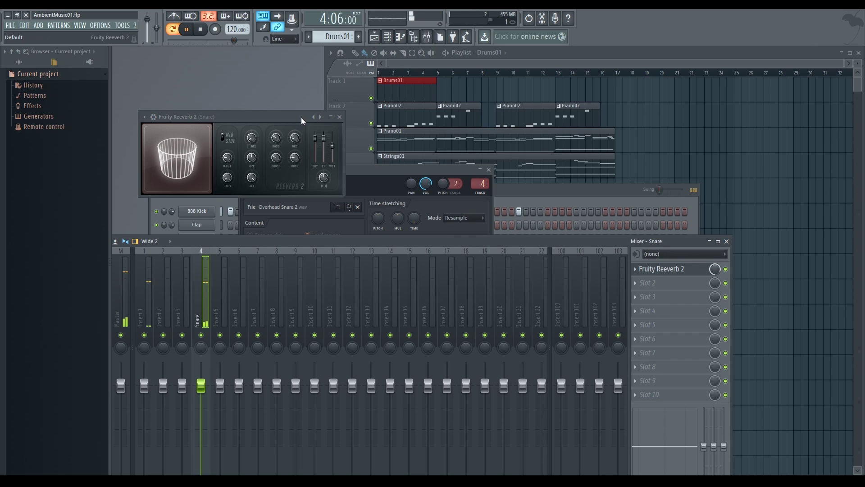
key(space)
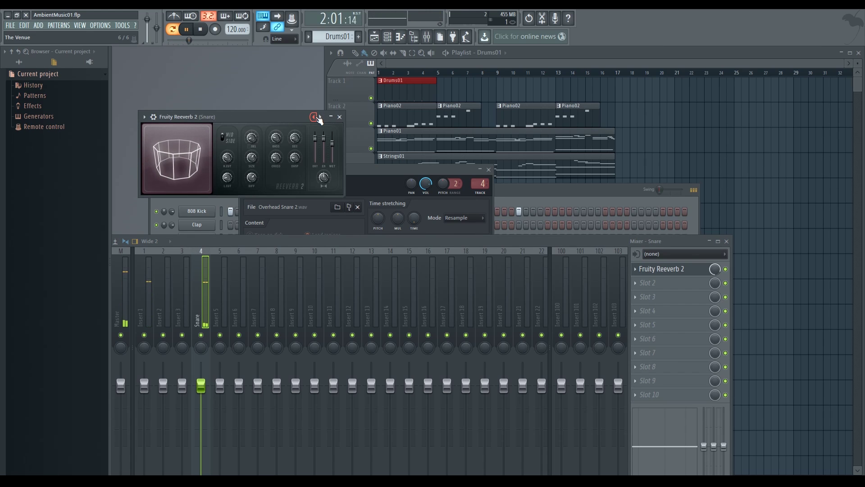
key(space)
Insert Fruity delay 2 into effect slot 2 of the Snare mixer track and close the Fruity Reeverb 2 window.
click(649, 283)
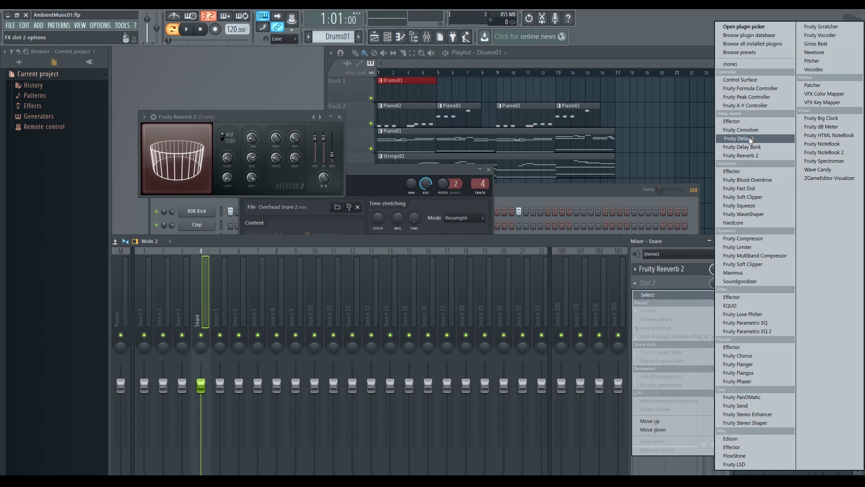
click(739, 138)
click(340, 117)
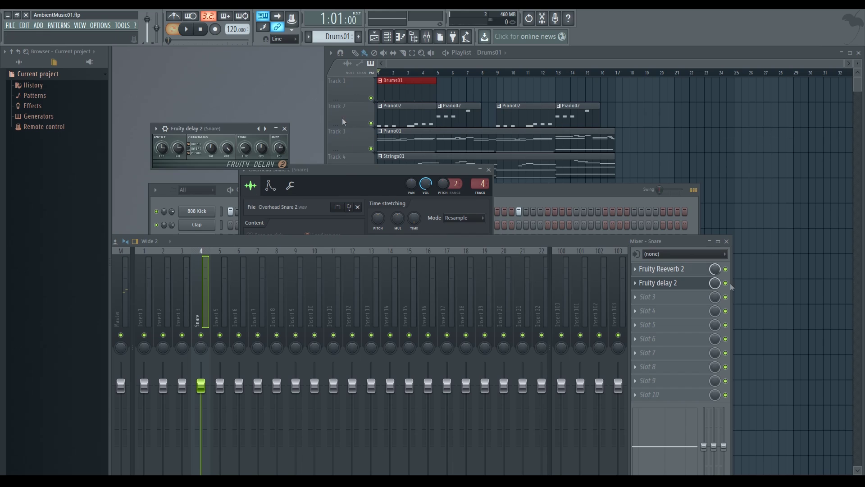
Play the song and compare the snare with Fruity delay 2 switched off and on.
key(space)
click(726, 283)
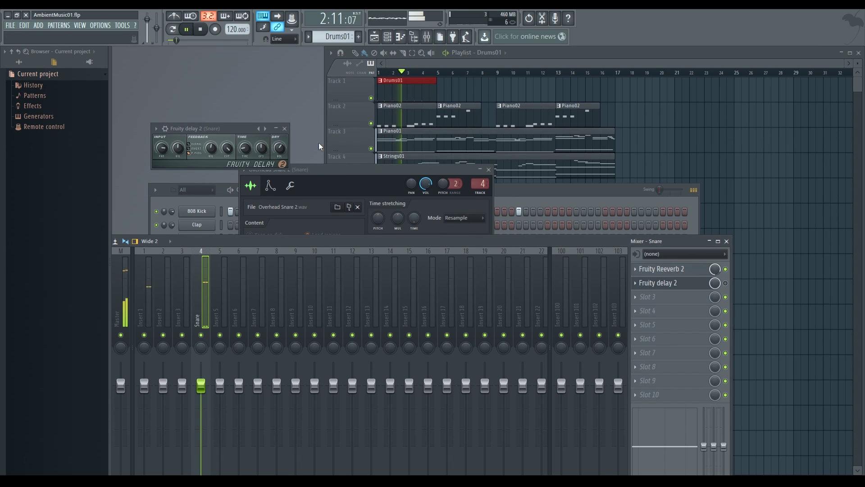
click(725, 283)
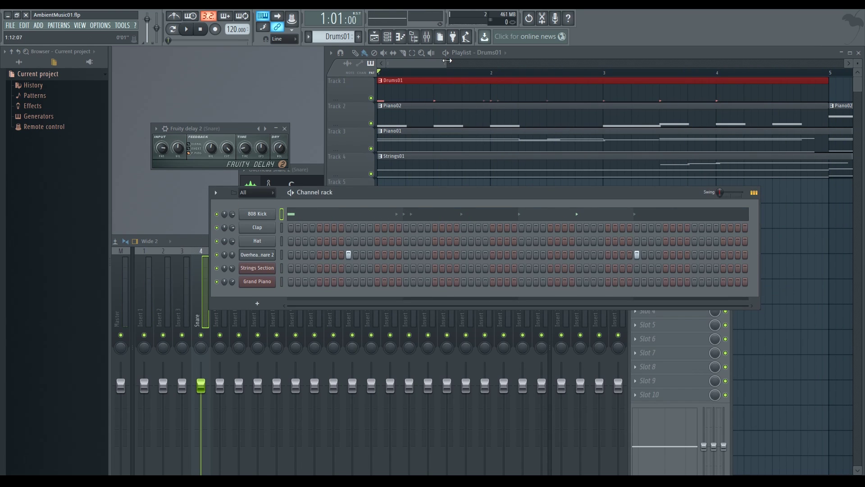
Clone the Drums01 pattern and rename the copy Drums02.
drag(447, 61, 701, 61)
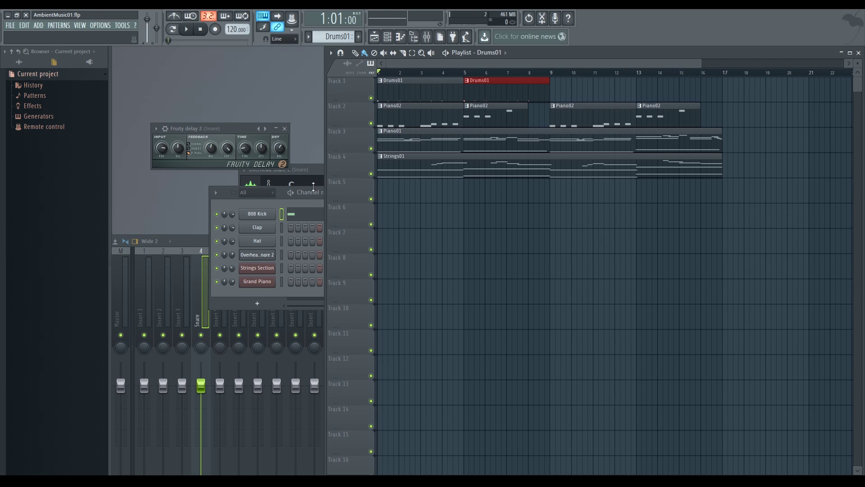
click(336, 36)
click(403, 97)
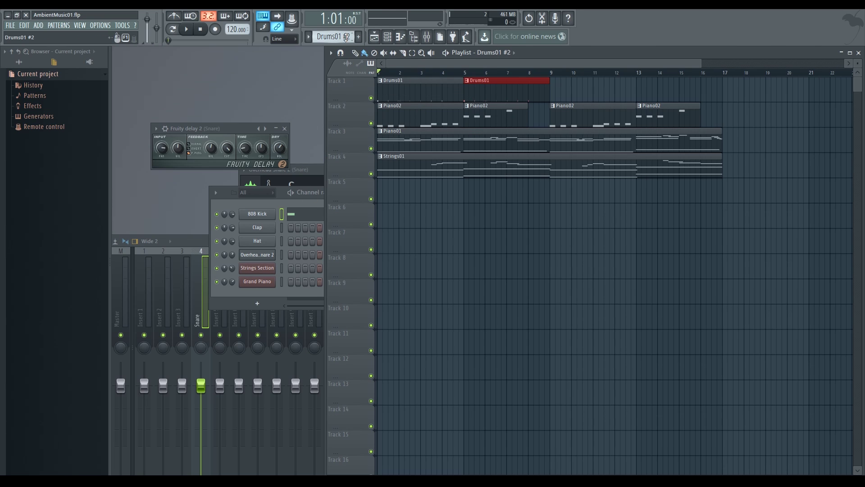
key(F2)
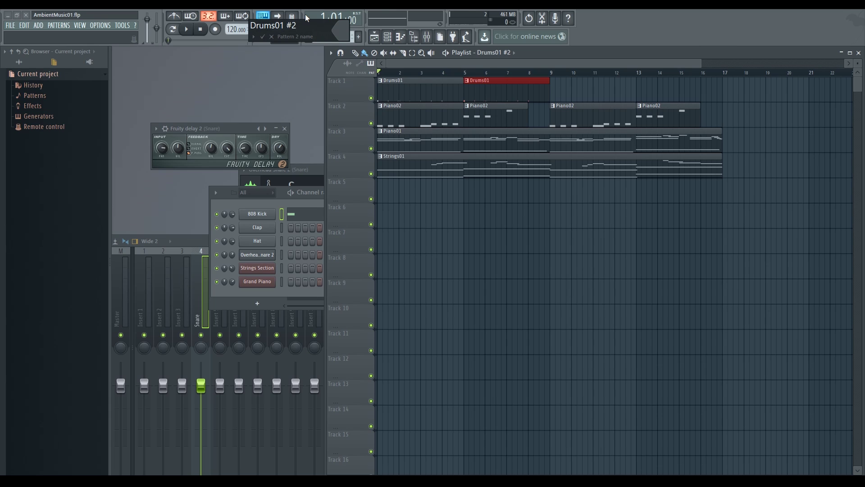
key(Return)
Place Drums02 clips on playlist Track 1 at bars 9 and 13 and open the pattern in the Channel rack.
click(560, 87)
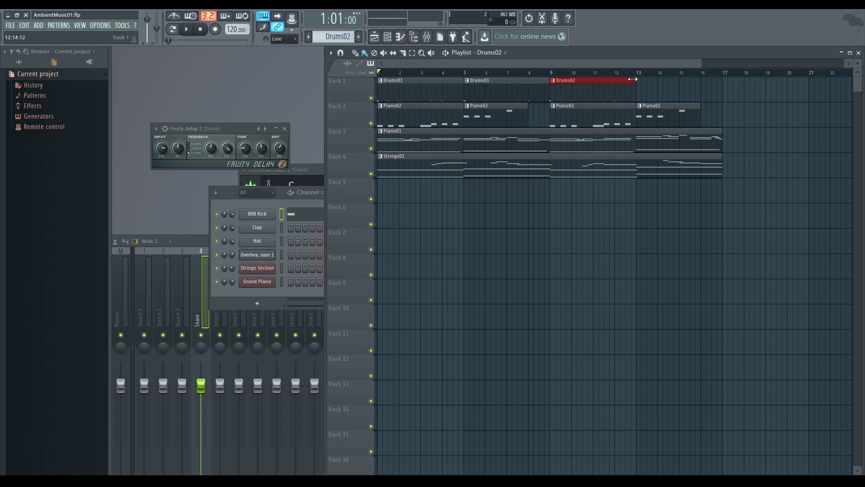
click(645, 83)
double_click(665, 82)
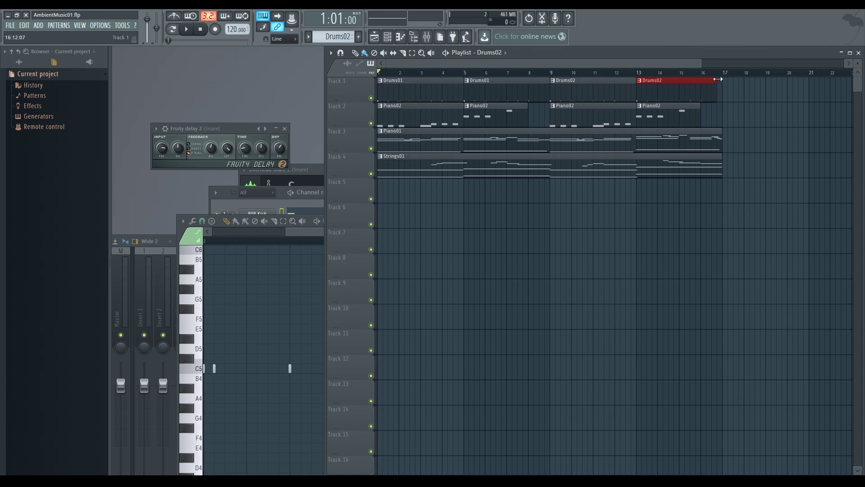
double_click(577, 79)
click(408, 204)
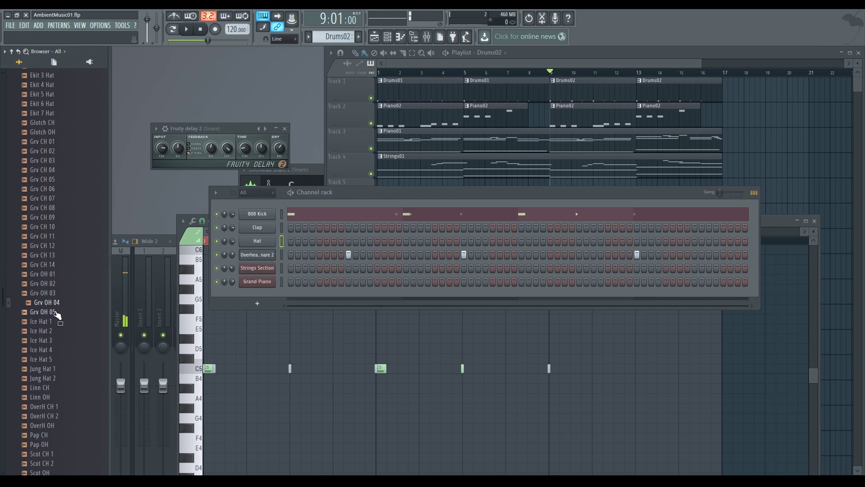
Replace the Hat channel's sample with Jung Hat 1 from the drum packs and add hat steps to Drums02 during playback.
click(53, 313)
click(49, 314)
scroll(52, 318, down, 4)
click(49, 256)
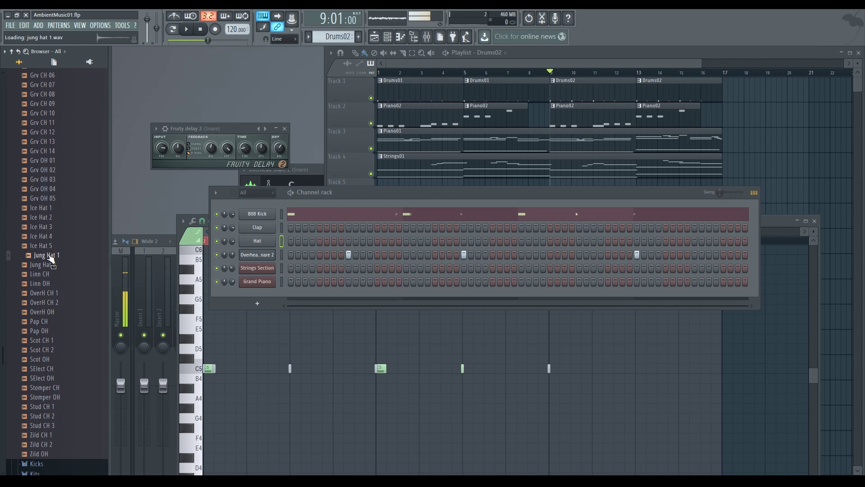
click(50, 265)
drag(48, 255, 279, 240)
key(space)
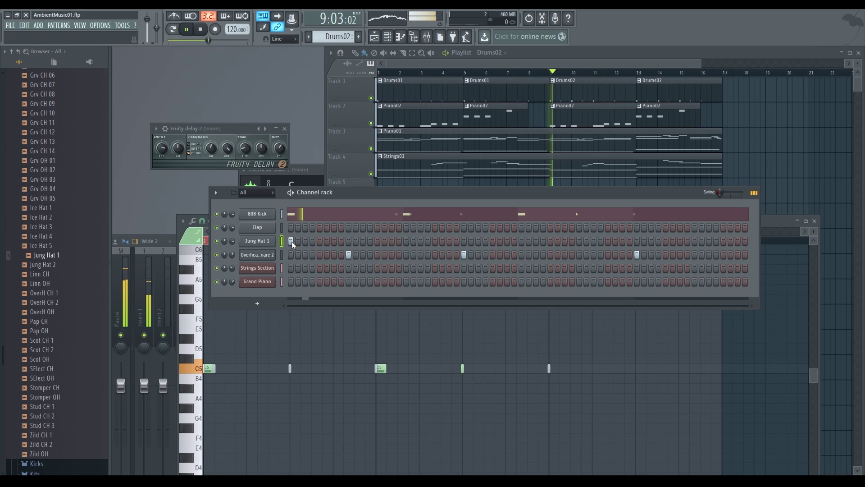
click(521, 241)
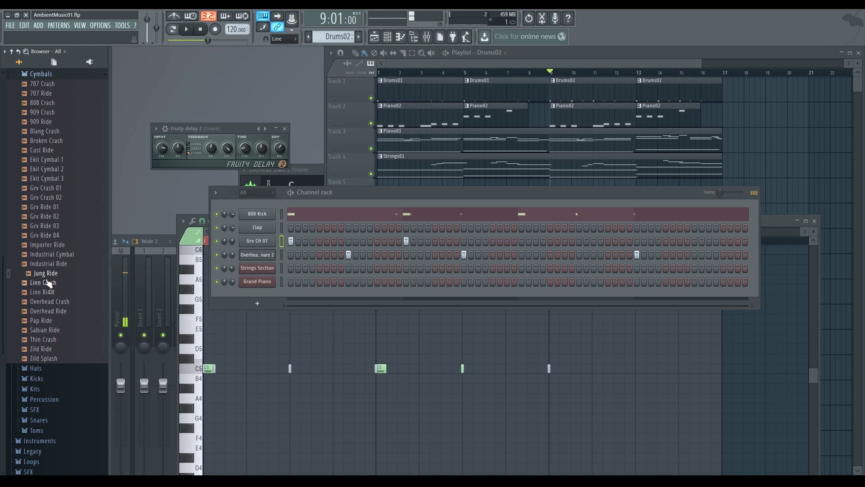
Add a Jung Ride channel with a hit on step 1 in place of the hat's, and set its volume to 56%.
drag(193, 299, 260, 261)
click(290, 269)
click(291, 240)
key(space)
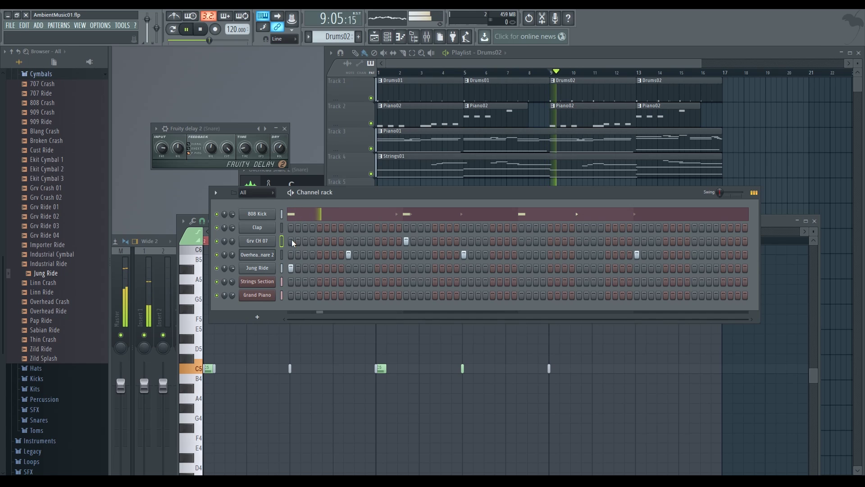
drag(233, 268, 234, 286)
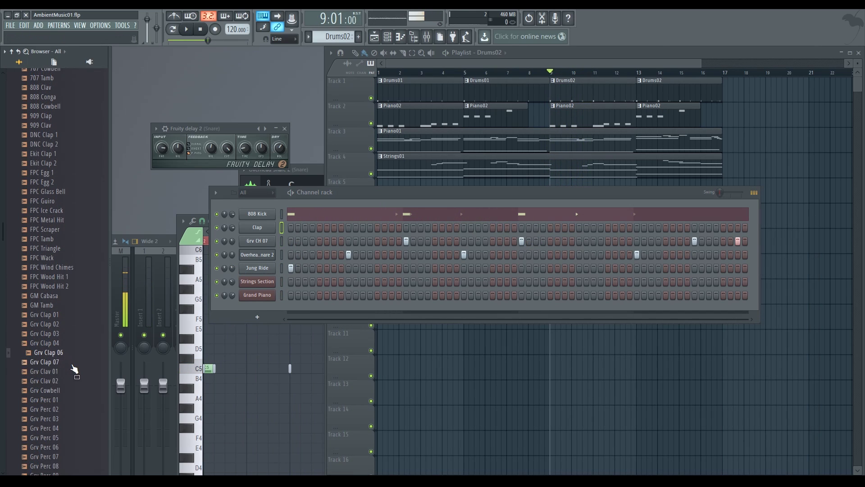
Replace the Clap channel's sample with Grv Clap 02 and route the channel to mixer track 4 (Snare).
scroll(71, 321, down, 2)
click(69, 315)
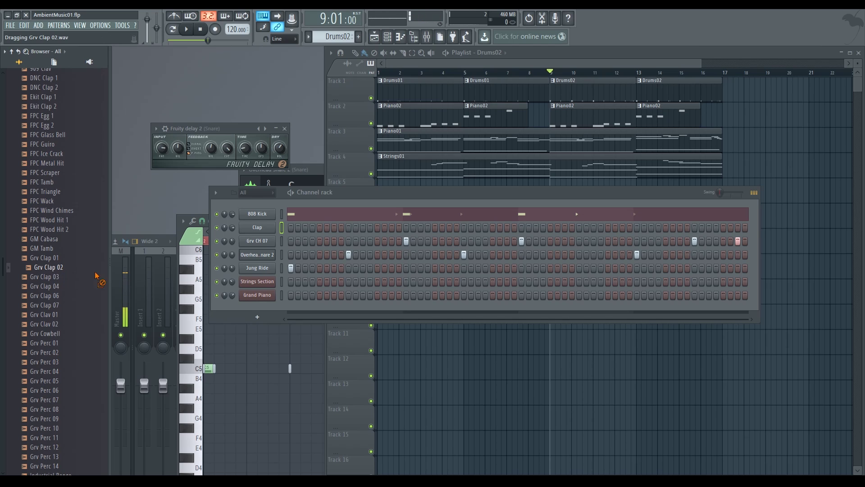
drag(423, 236, 260, 225)
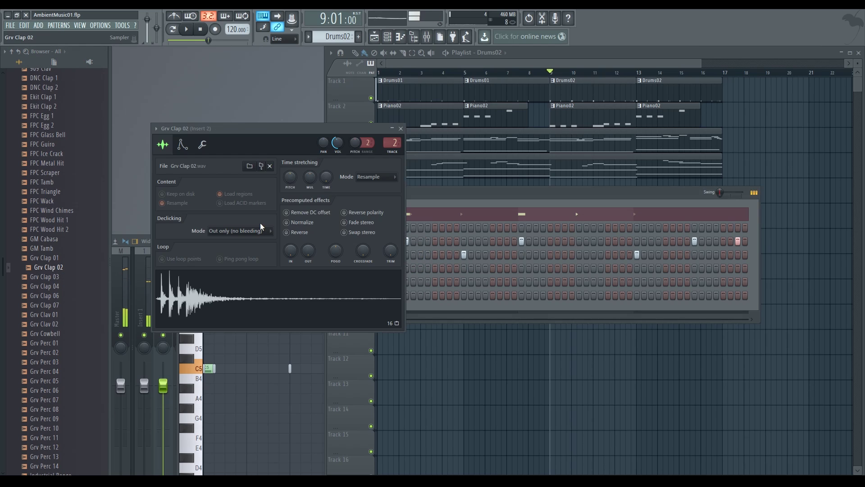
double_click(396, 142)
drag(396, 143, 396, 133)
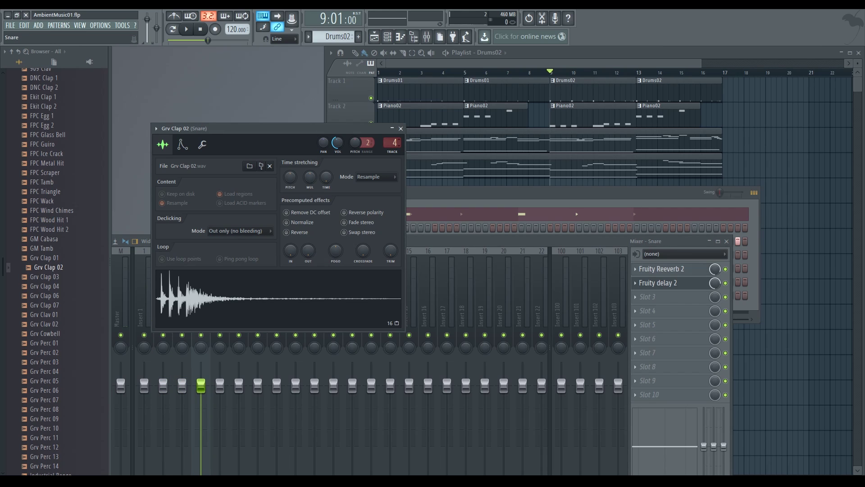
Add a Grv Clap 02 hit on step 9 of Drums01 and audition it without and with the snare on that step.
click(342, 89)
key(space)
click(315, 199)
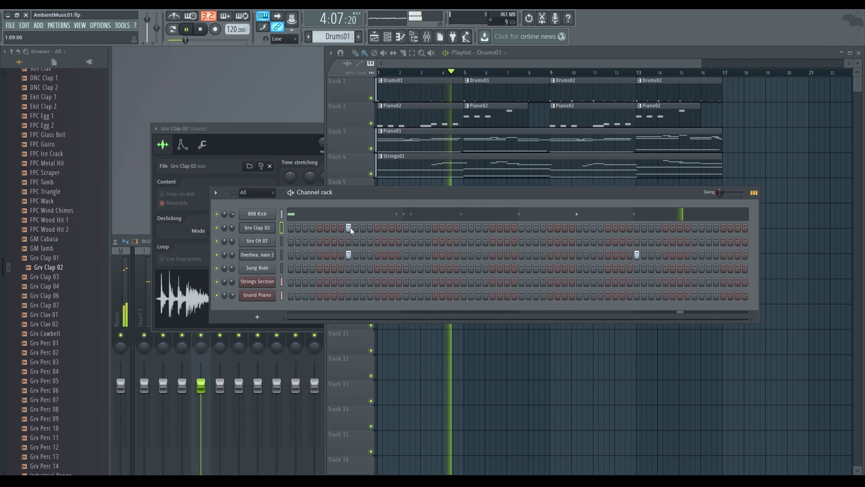
click(348, 255)
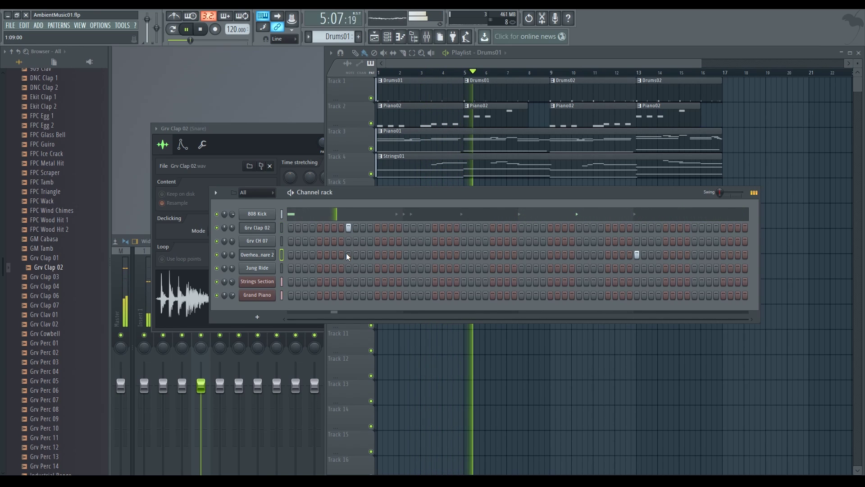
click(348, 254)
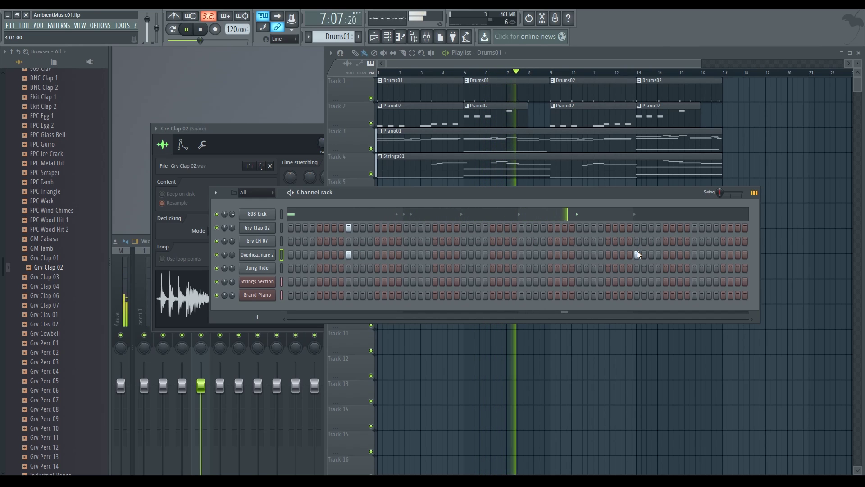
click(588, 85)
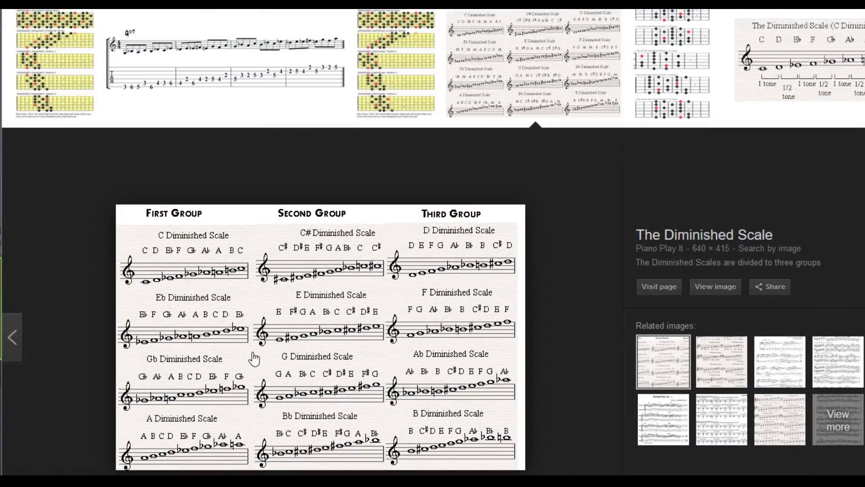
Record a Grand Piano phrase of sustained notes and short repeated chords into the Piano02_01 pattern.
scroll(257, 329, down, 2)
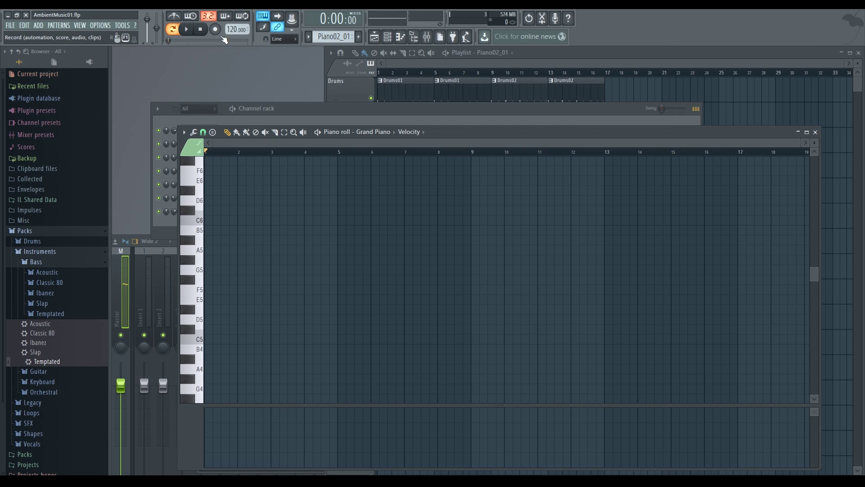
click(215, 28)
click(432, 319)
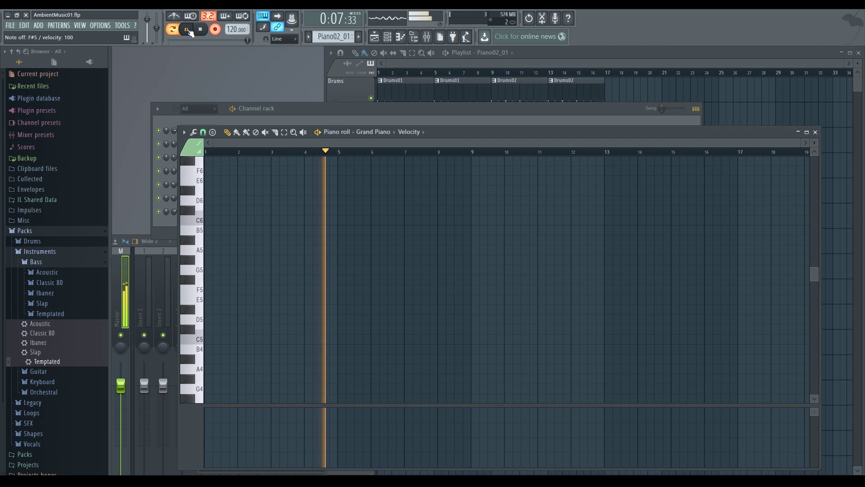
click(200, 30)
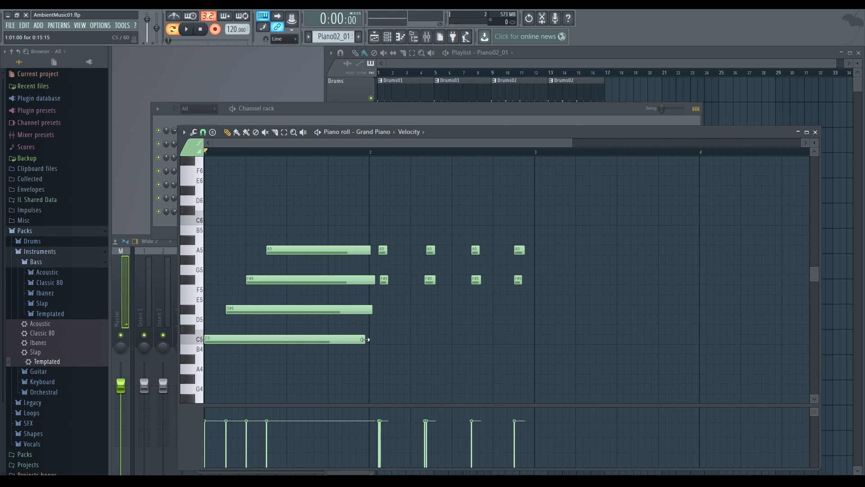
Align the recorded piano notes to the grid, ending the sustained notes at bar 2, and play the phrase back.
drag(379, 224, 578, 304)
scroll(416, 250, up, 2)
right_click(370, 250)
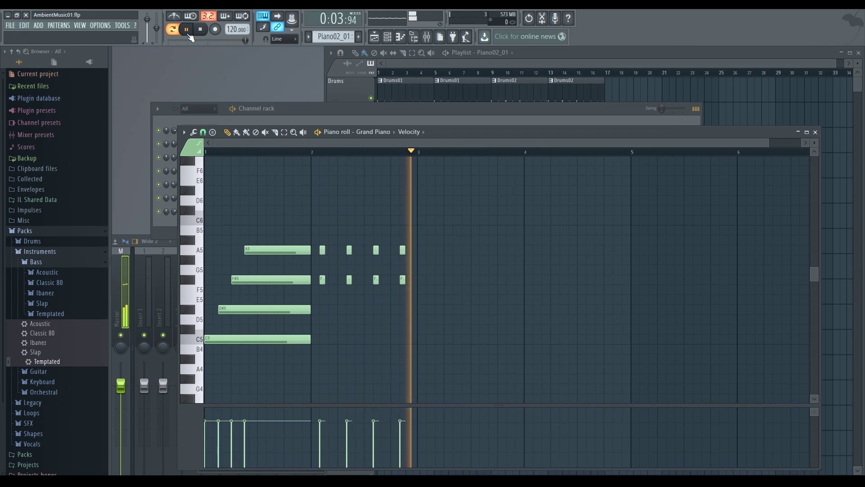
key(space)
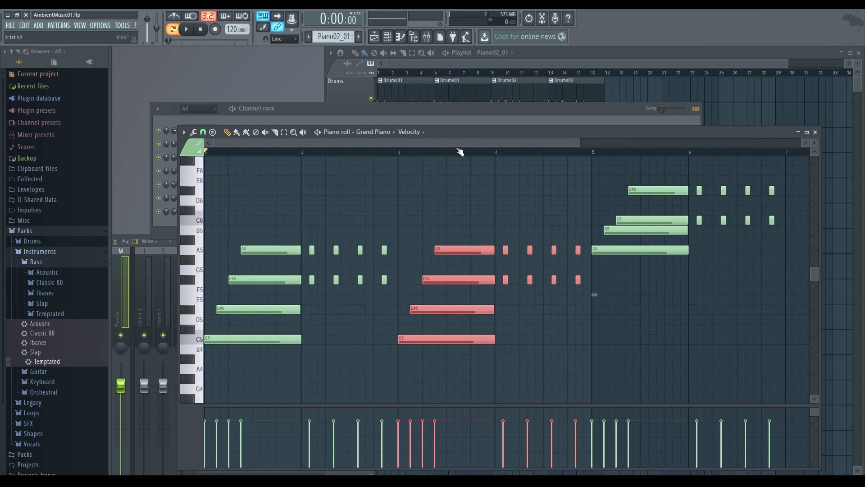
Copy the higher piano phrase from bars 5–6 to bars 7–8 and stop the playback.
click(613, 260)
drag(611, 264, 434, 177)
drag(422, 250, 614, 256)
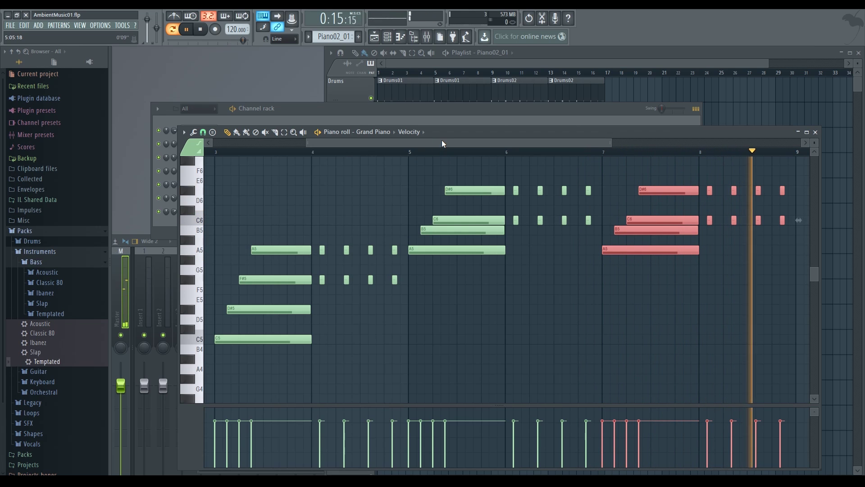
key(space)
Deselect the copied phrase and add one-bar A2 and F#2 notes at bar 9 of the Grand Piano part.
drag(442, 140, 380, 138)
scroll(381, 143, down, 4)
scroll(377, 202, down, 8)
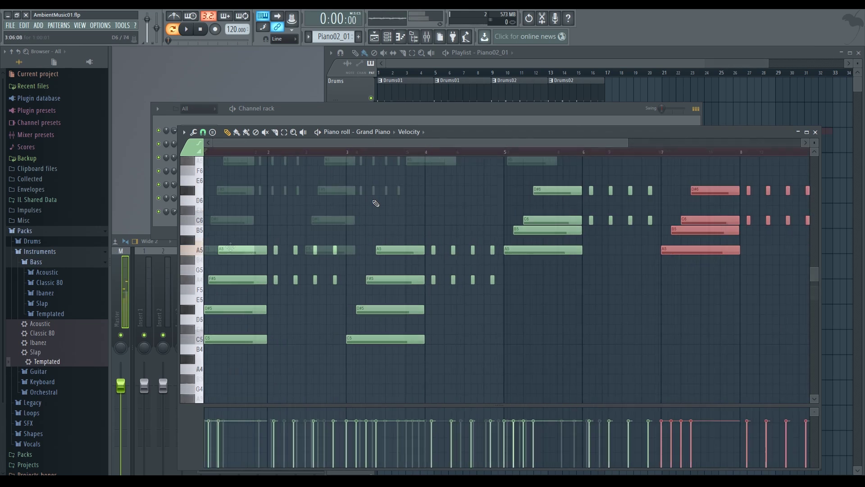
key(ctrl+d)
click(614, 309)
click(624, 339)
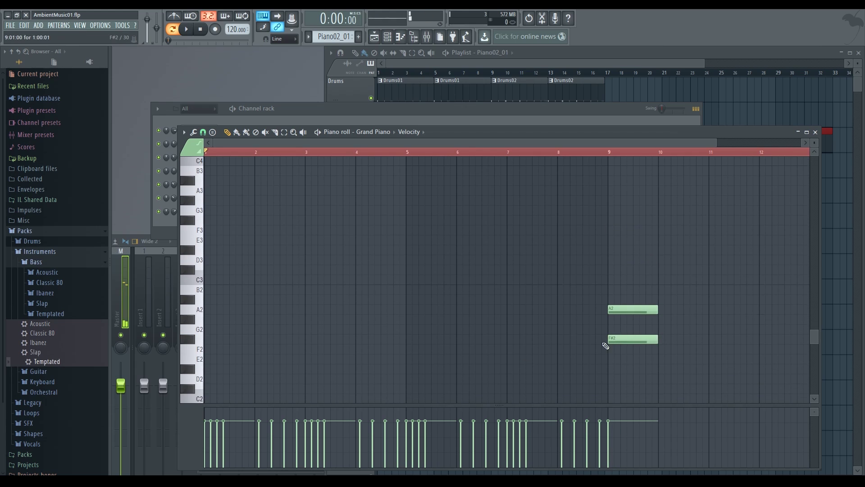
scroll(510, 366, up, 5)
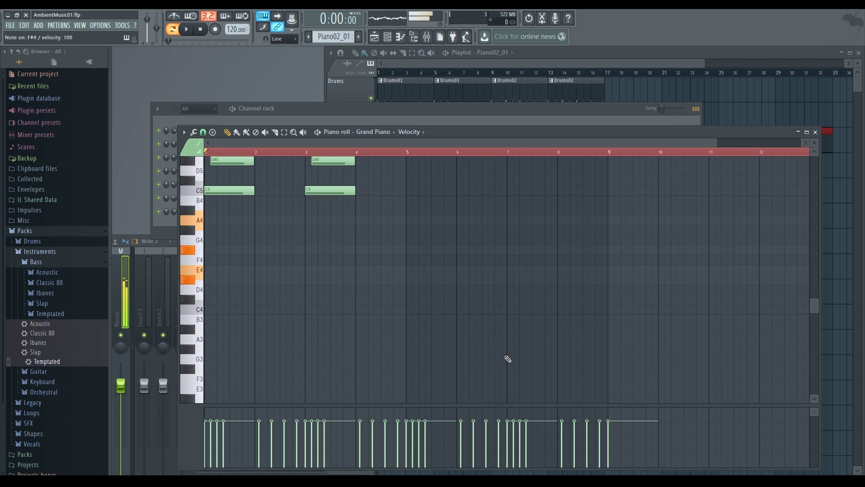
scroll(670, 313, down, 4)
click(670, 339)
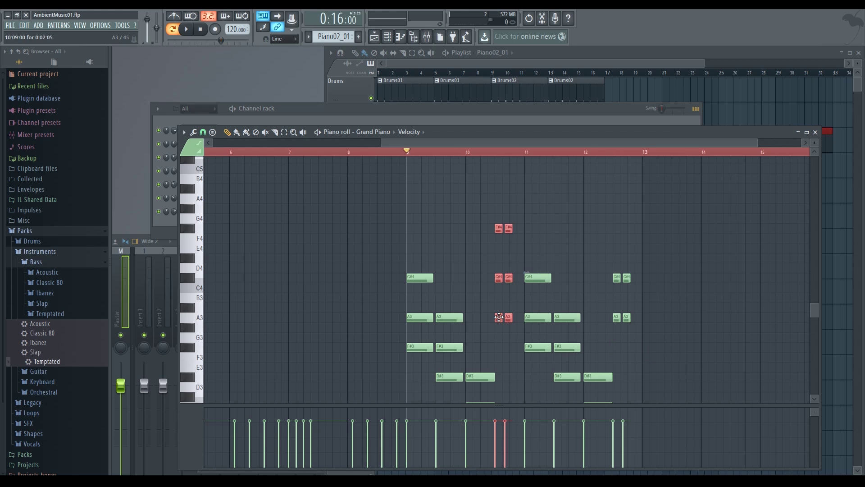
Copy the two short F#4, C#4 and A3 chords from bar 10 to bar 12 and play the section from bar 9.
drag(499, 316, 604, 318)
key(space)
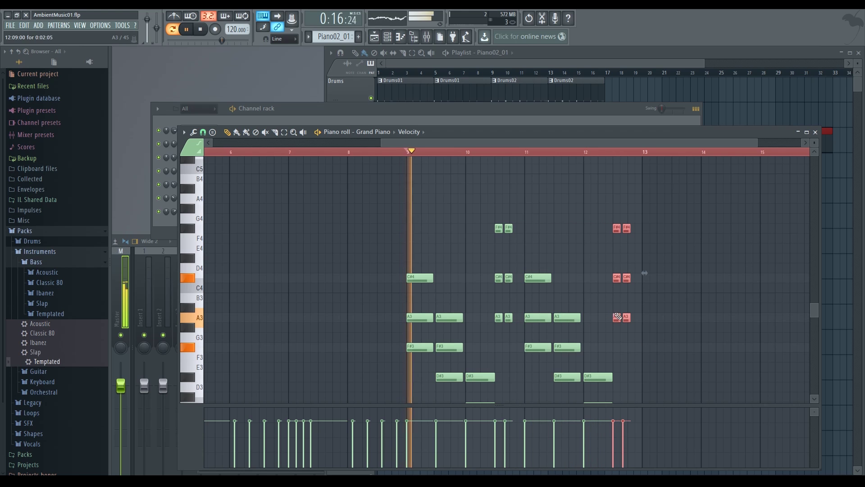
scroll(616, 311, down, 2)
scroll(548, 215, up, 1)
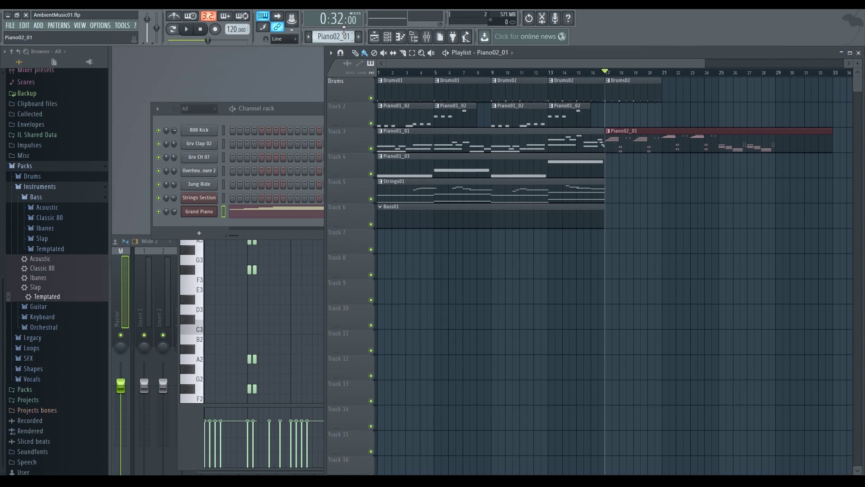
Clone the Strings01 pattern as Strings02 and place the copy at bar 17 on Track 5.
drag(334, 32, 334, 50)
scroll(334, 36, down, 4)
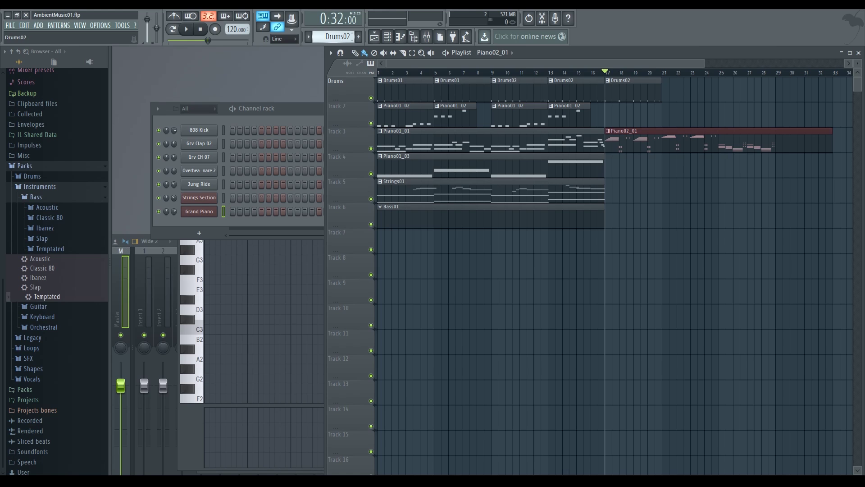
click(334, 31)
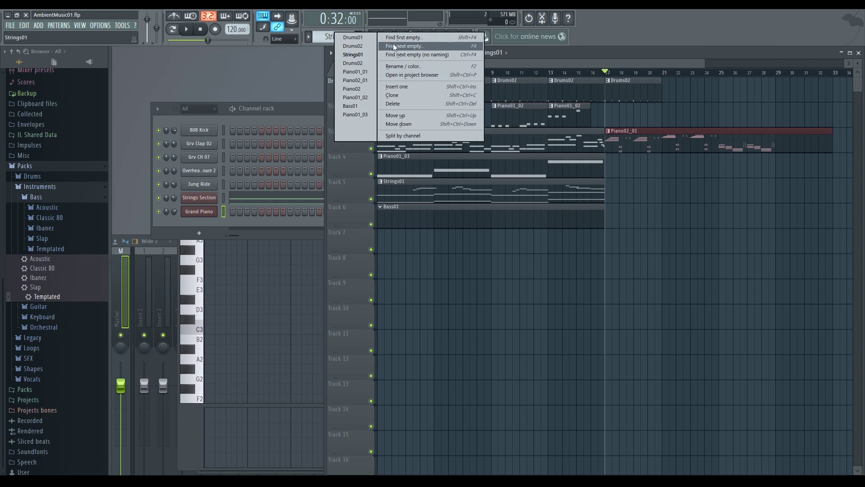
click(400, 94)
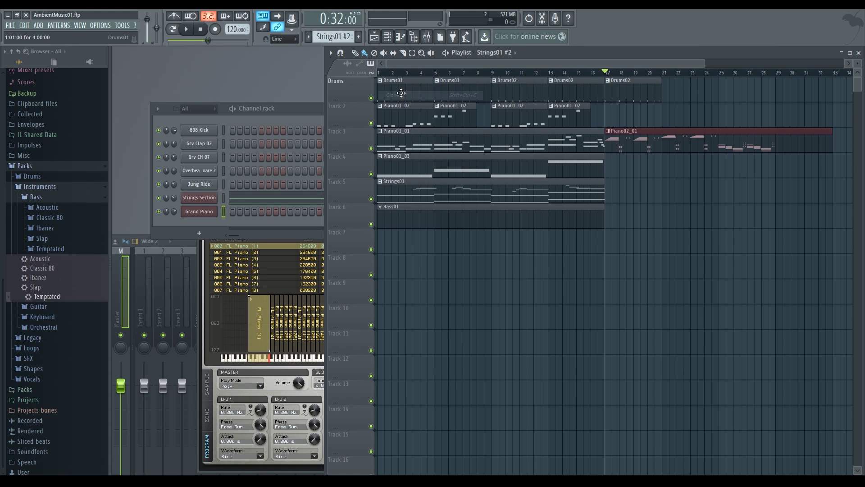
click(635, 181)
double_click(634, 181)
Lower the upper sustained notes of the Strings02 part to D#4, F4, D#4 and G#4 and play the pattern back.
double_click(651, 141)
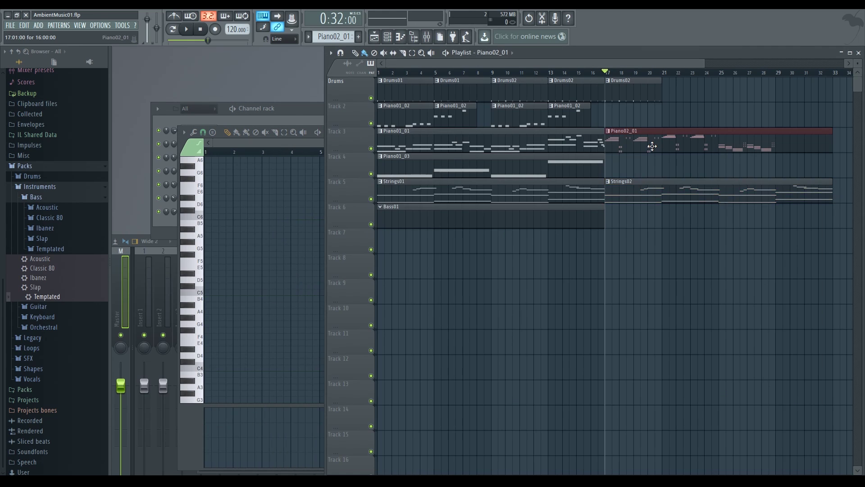
click(570, 110)
click(334, 36)
click(332, 92)
click(253, 198)
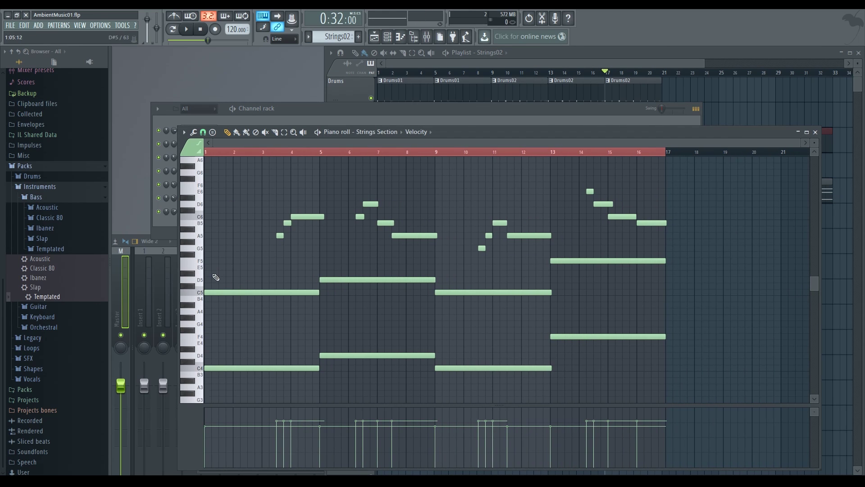
drag(585, 257, 237, 349)
click(173, 28)
key(space)
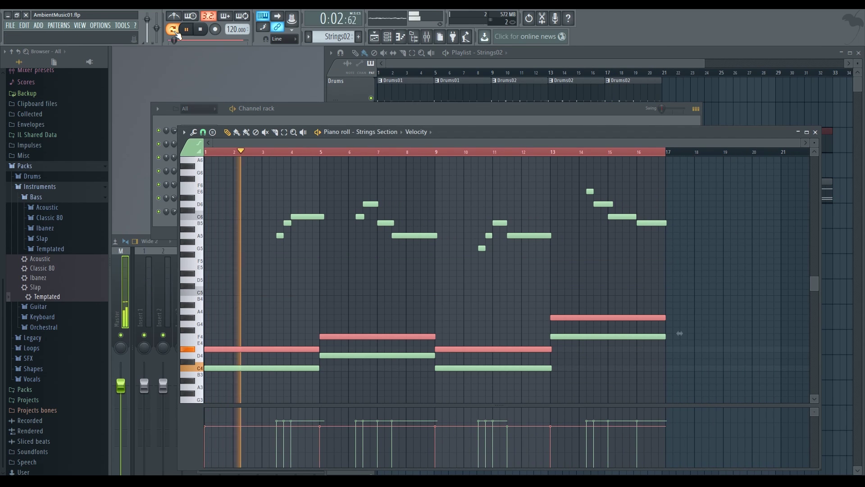
key(space)
Delete the high melody notes from the Strings02 part, keeping only the sustained chords.
right_click(280, 235)
right_click(481, 248)
right_click(488, 235)
right_click(500, 223)
right_click(529, 235)
right_click(590, 191)
right_click(604, 204)
right_click(622, 216)
right_click(652, 222)
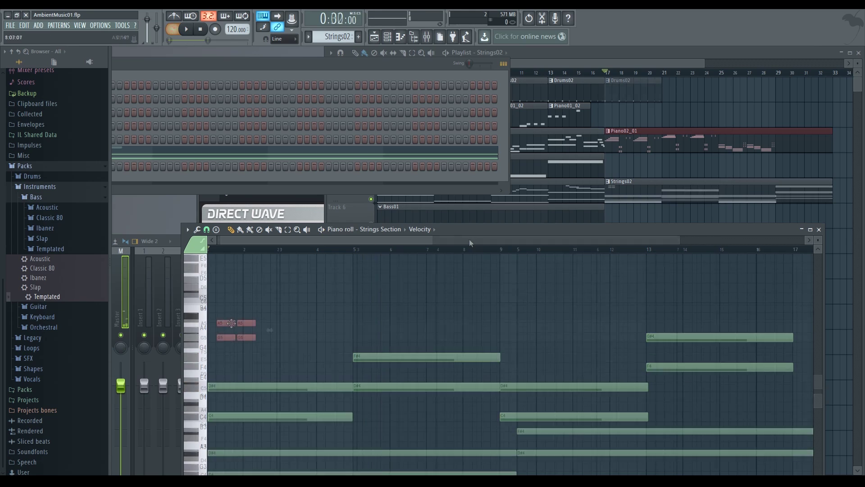
Adjust the F#4 note at bar 5 and play the strings part from bar 17 with the high A and G accents.
drag(469, 239, 432, 240)
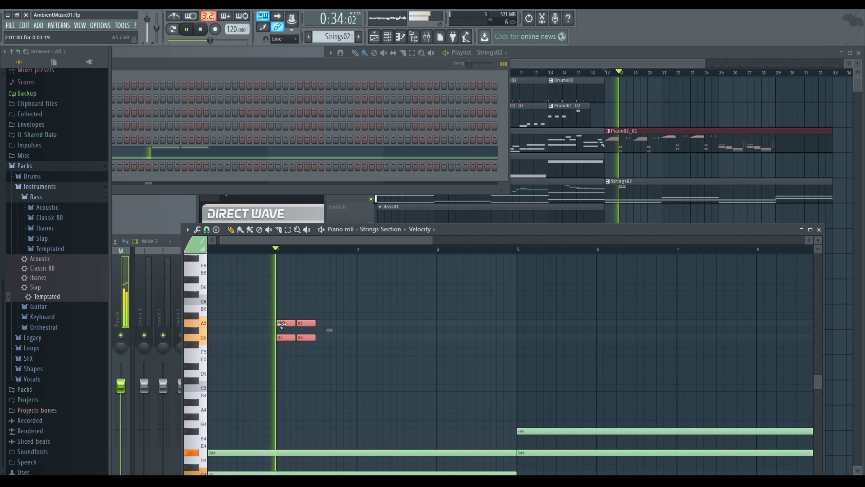
key(space)
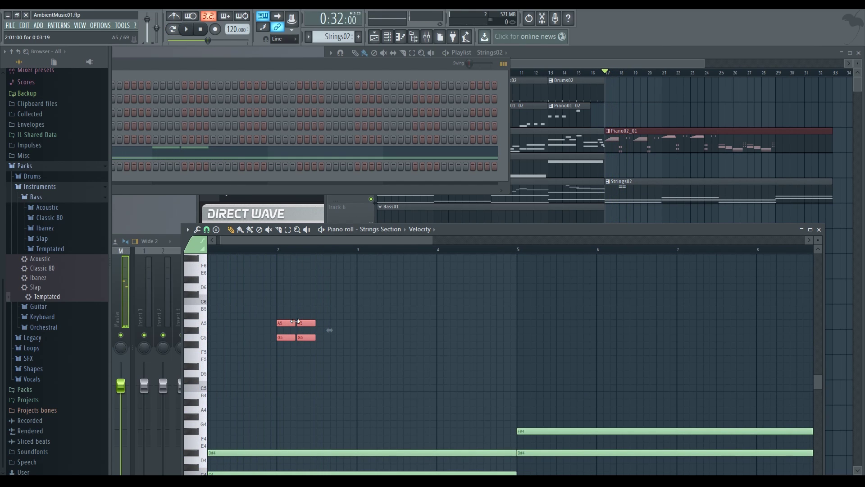
key(space)
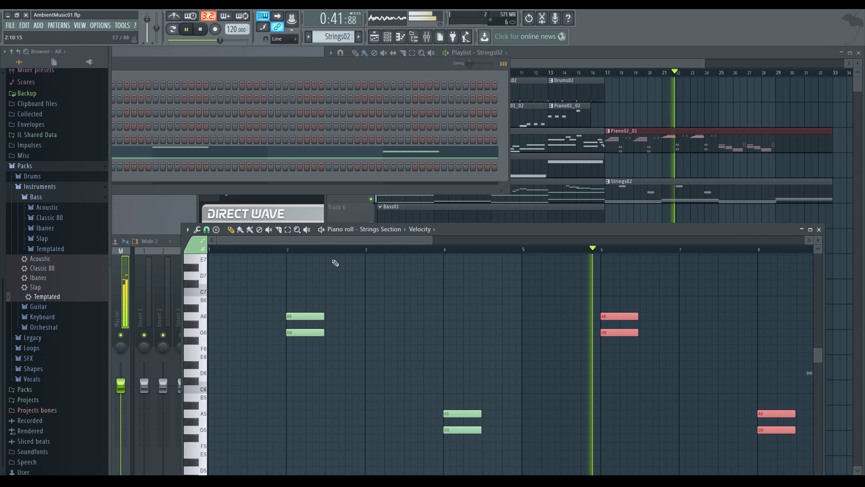
key(space)
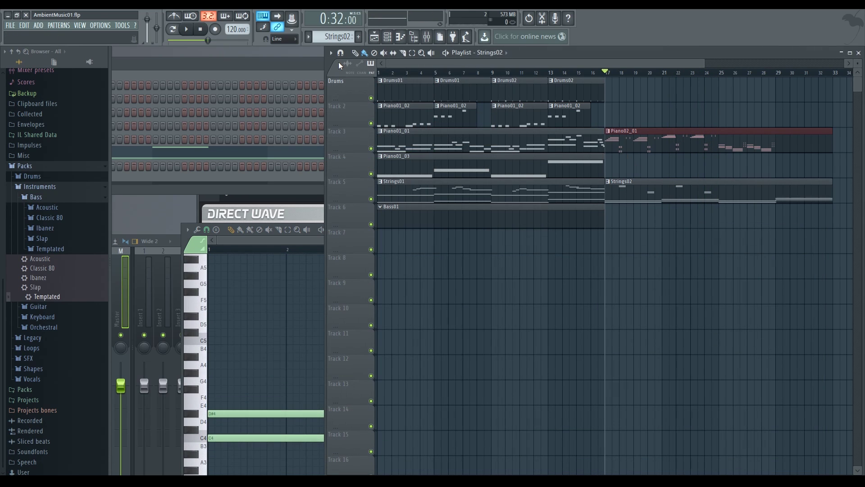
Clone the Piano01_03 pattern, name it Piano02_03 and place it at bar 17 on Track 4.
click(511, 168)
right_click(337, 35)
click(395, 99)
drag(303, 24, 289, 25)
key(BackSpace)
key(Return)
key(F2)
key(Return)
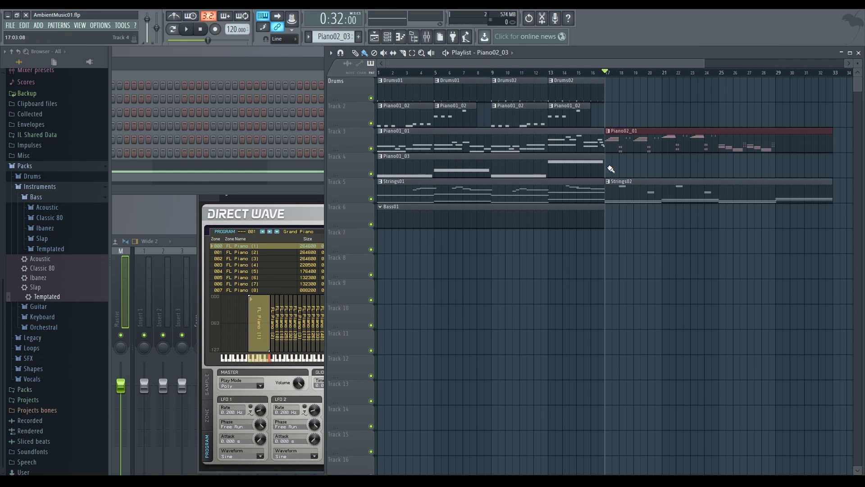
double_click(610, 168)
Form sustained Grand Piano chords of C3 and D#3 at bar 1 and D#3 and F#3 at bar 5, auditioning them while editing.
drag(363, 379, 235, 369)
key(space)
key(space)
right_click(235, 370)
key(ctrl+z)
key(space)
key(space)
drag(522, 401, 375, 370)
click(374, 342)
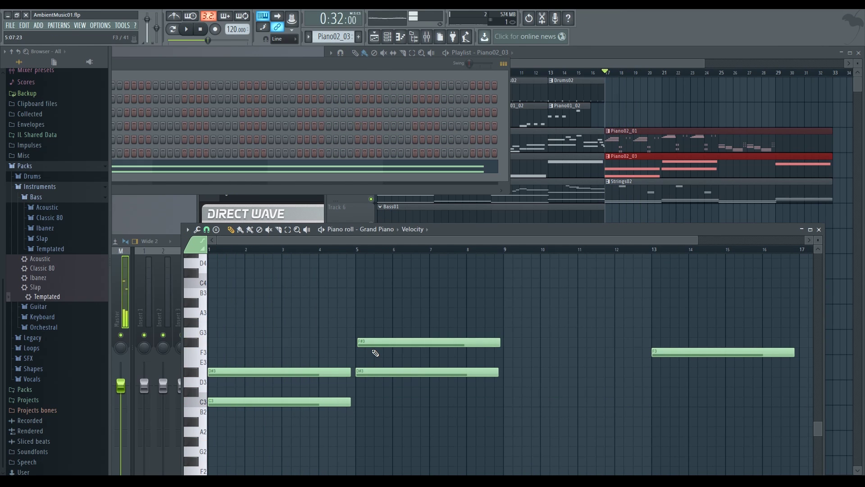
Delete the sustained F3 note at bar 13 of the Piano02_03 part.
scroll(349, 345, up, 3)
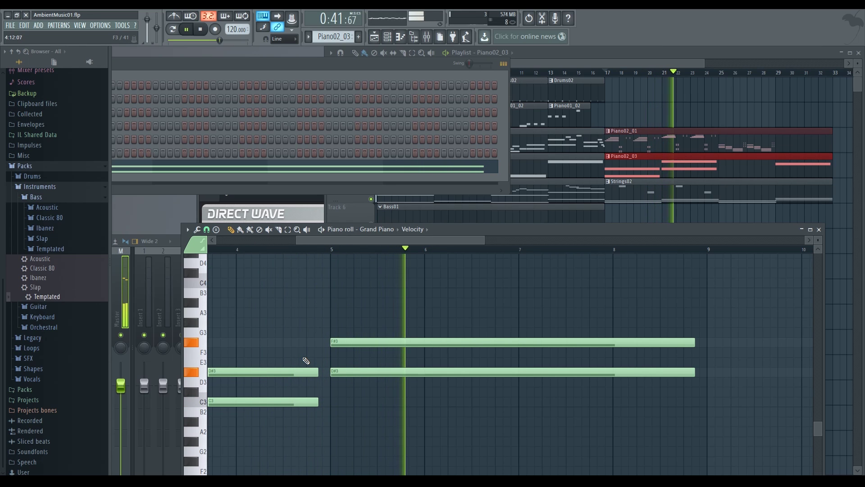
scroll(311, 351, down, 1)
scroll(311, 350, down, 5)
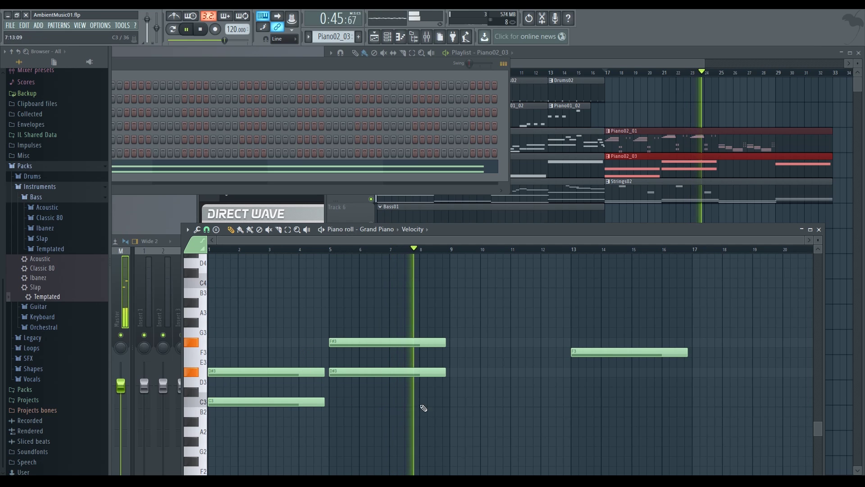
click(601, 353)
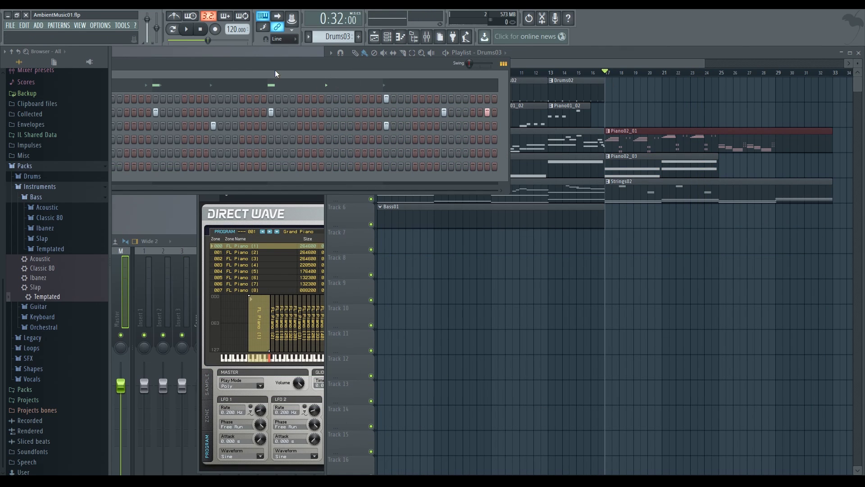
Place the Drums03 pattern at bar 17 of the Drums track and play the song from there.
right_click(194, 173)
key(Escape)
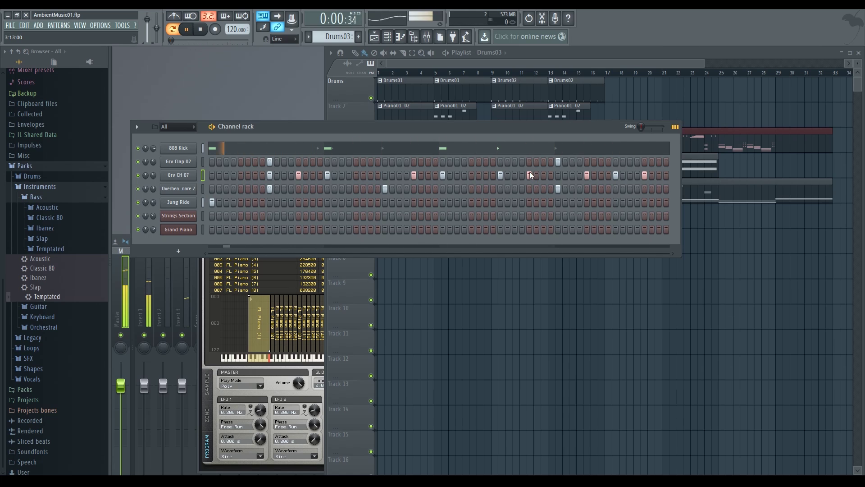
key(space)
click(620, 88)
key(l)
key(space)
click(605, 72)
key(space)
drag(286, 129, 309, 168)
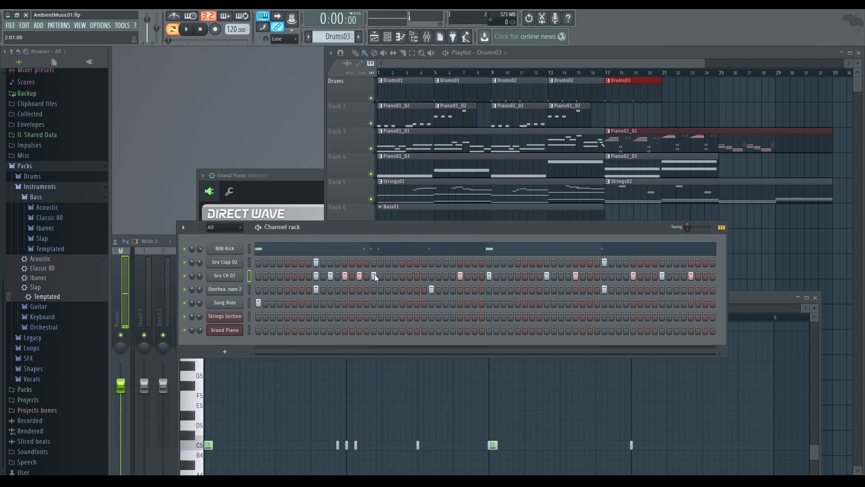
In Drums03, add claps at steps 25 and 41 and a snare at step 41, and clear five Grv CH 07 hits.
scroll(601, 130, up, 4)
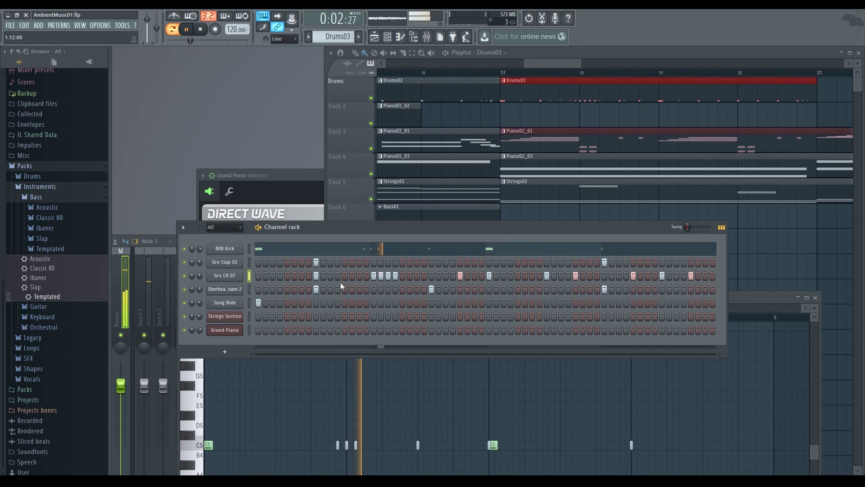
right_click(316, 275)
click(432, 262)
right_click(460, 275)
right_click(489, 275)
right_click(547, 275)
click(547, 262)
click(546, 288)
right_click(575, 275)
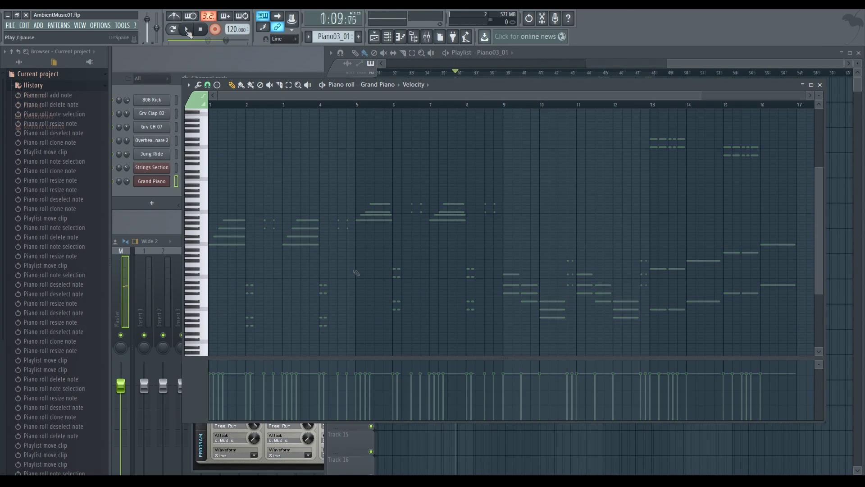
Record short Grand Piano chords into the Piano03_01 pattern and delete its duplicate clip from Track 7.
click(186, 29)
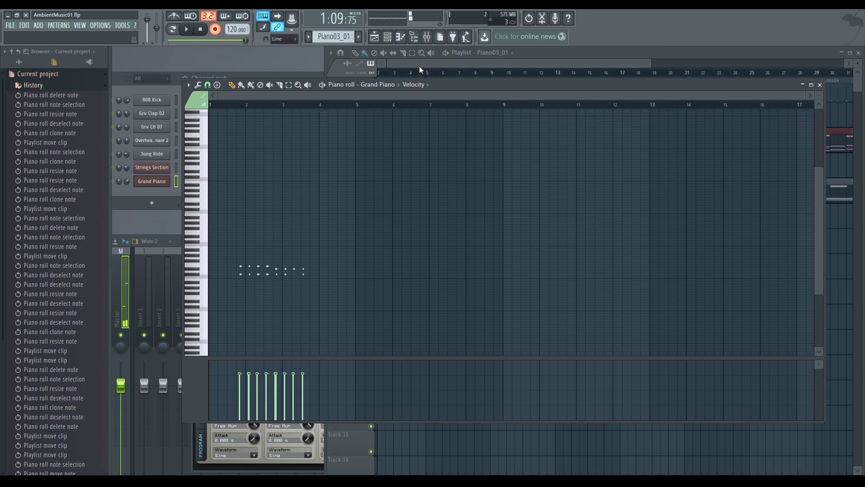
click(472, 61)
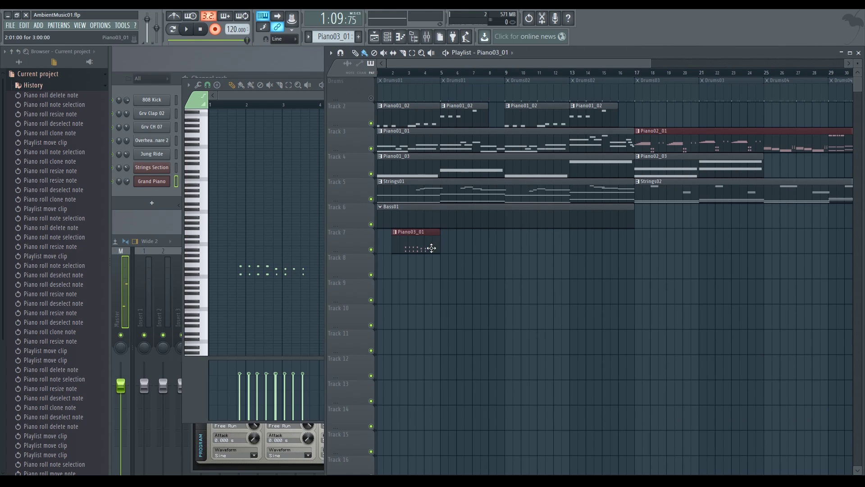
scroll(430, 252, down, 3)
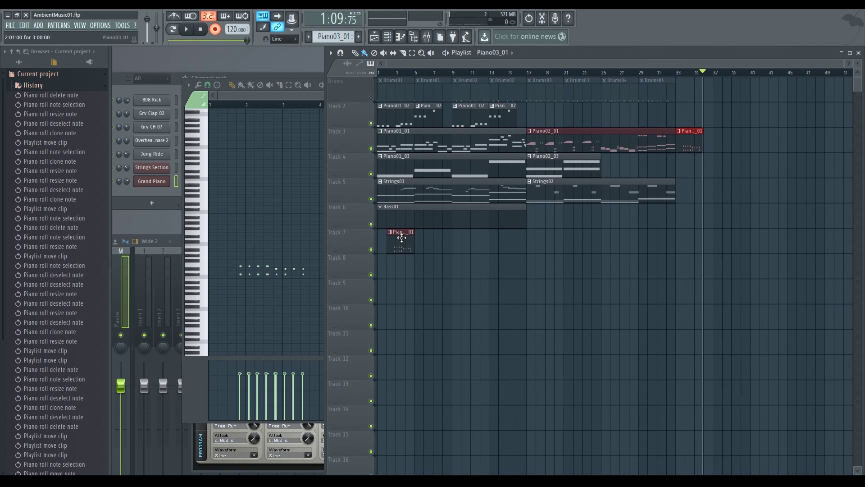
right_click(401, 238)
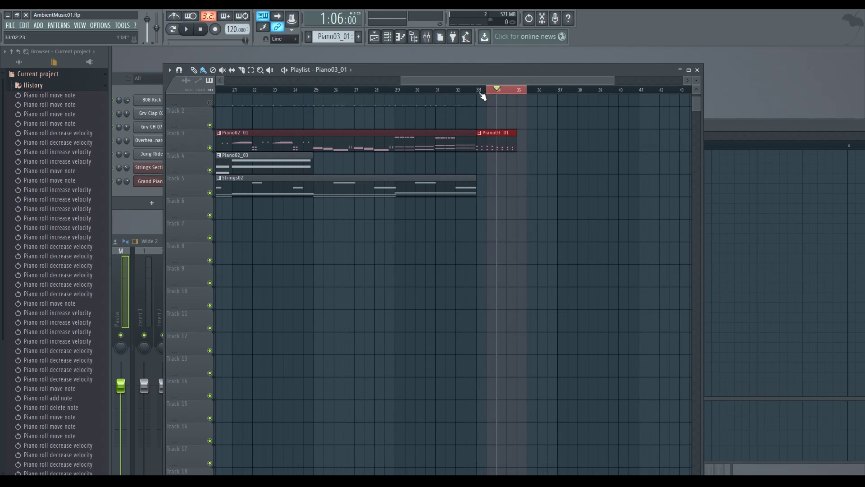
Set the playlist's playback range from bar 33 to bar 49 and play back the Piano03_01 chords.
drag(478, 91, 681, 100)
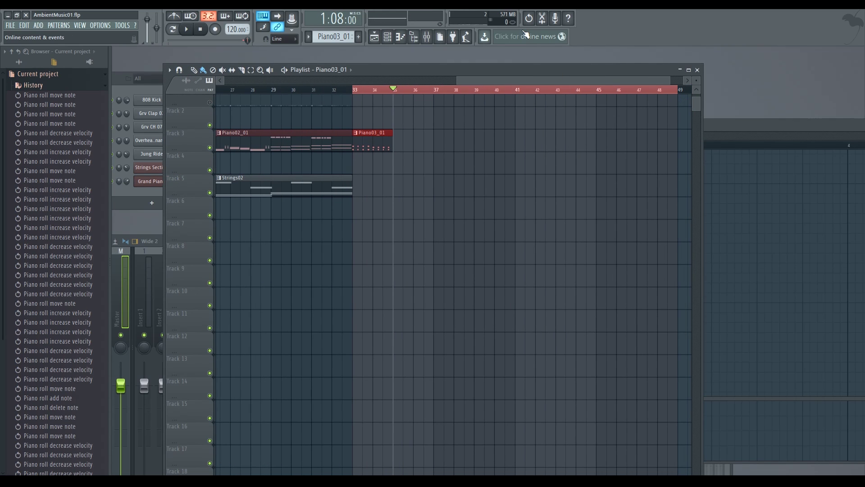
scroll(531, 177, down, 3)
scroll(529, 178, up, 2)
key(space)
key(space)
drag(744, 129, 608, 191)
key(space)
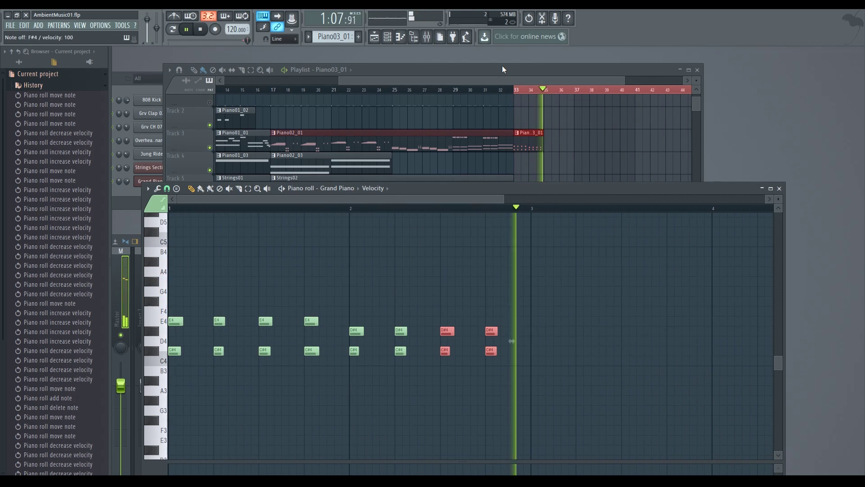
key(space)
Copy the first chord to bar 3 as B4 and F#4, repeat it three more times across the bar and play it back.
drag(193, 307, 169, 364)
drag(173, 321, 536, 251)
drag(535, 282, 534, 291)
drag(529, 243, 554, 299)
key(ctrl+b)
key(ctrl+b)
key(ctrl+b)
key(space)
key(space)
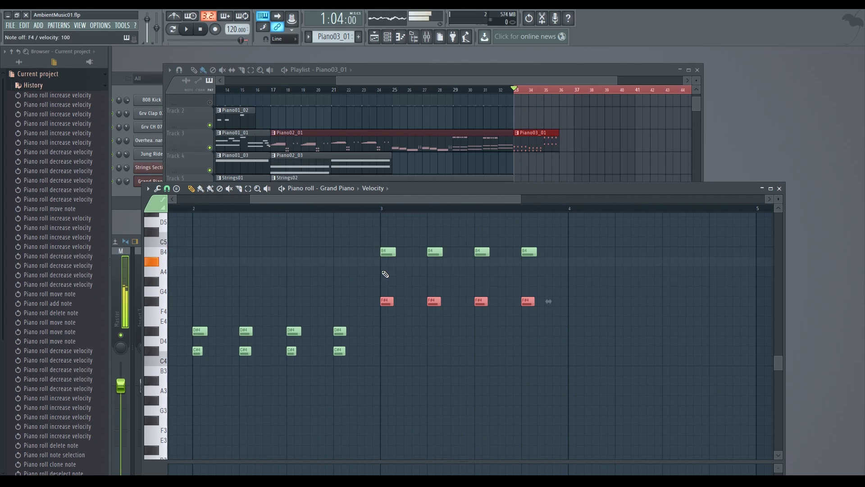
key(space)
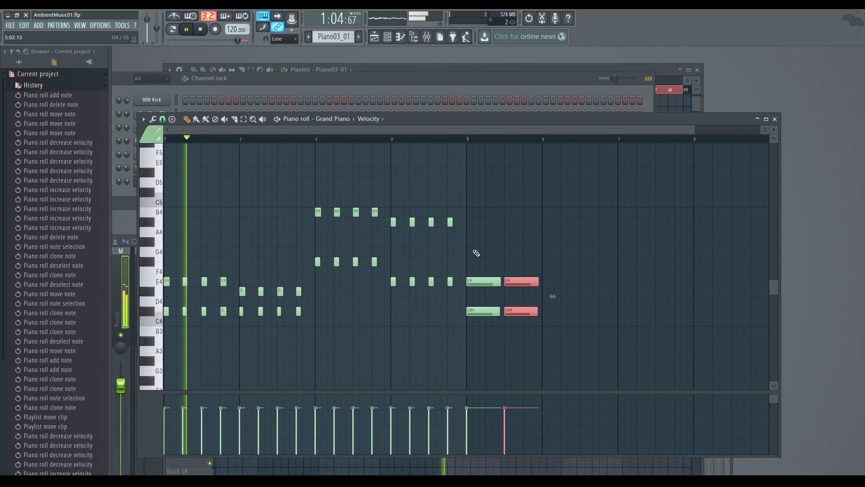
Copy the D#4 and C#4 chord to the start of bar 6 and repeat it mid-bar.
mouse_move(252, 324)
mouse_down()
mouse_move(243, 281)
mouse_move(506, 289)
mouse_move(547, 276)
mouse_move(571, 287)
mouse_up()
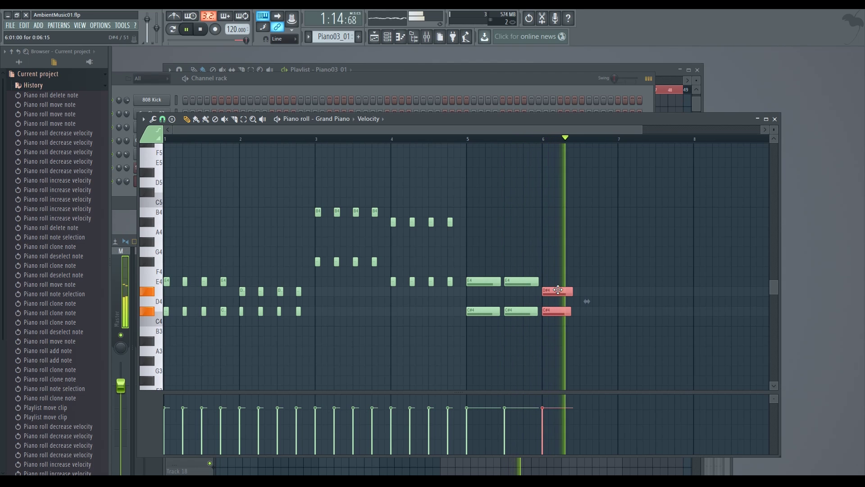
drag(558, 289, 596, 290)
mouse_move(575, 329)
mouse_down()
mouse_move(567, 306)
mouse_move(604, 284)
mouse_up()
drag(609, 291, 613, 291)
Copy the B4 and F#4 chord to bar 7 and the A#4 and E4 chord to bar 8, repeating each mid-bar.
drag(312, 205, 324, 270)
key(space)
drag(317, 214, 649, 212)
drag(633, 211, 670, 208)
key(space)
drag(394, 222, 696, 222)
drag(698, 221, 726, 221)
scroll(714, 221, right, 1)
drag(652, 221, 690, 217)
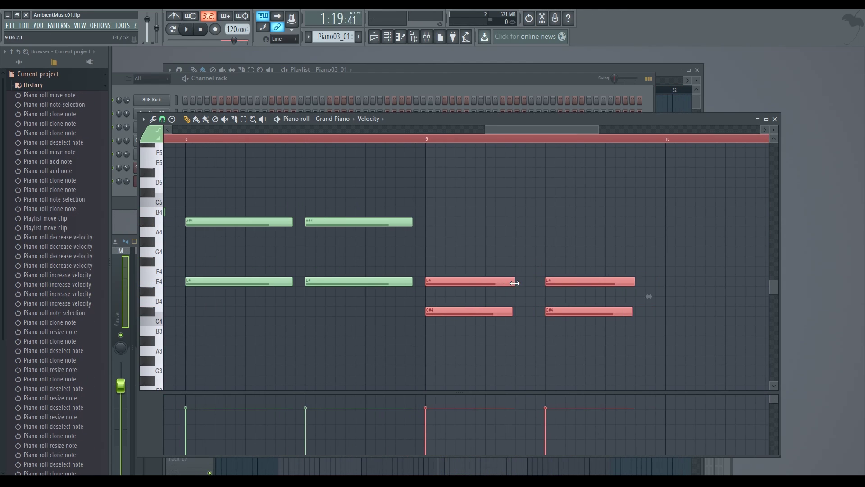
Build a syncopated rhythm in bar 9 from E4–C#4 and D#4–C#4 chords and copy a D#4–C#4 chord to bar 10.
click(518, 282)
click(509, 281)
drag(523, 281, 555, 291)
click(552, 291)
drag(558, 310, 552, 311)
click(551, 321)
mouse_move(229, 334)
mouse_down()
mouse_move(205, 274)
mouse_move(588, 291)
mouse_up()
drag(607, 291, 595, 291)
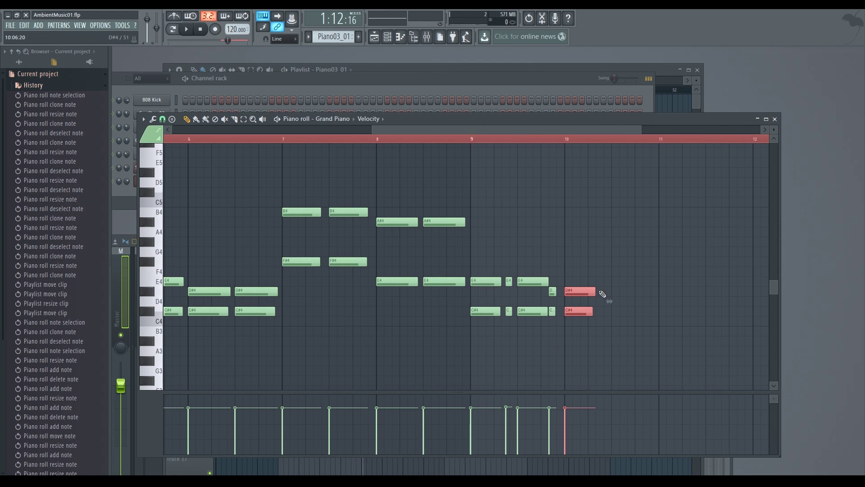
Add a short D#4 and C#4 chord after the one starting bar 10 and play the passage back.
scroll(602, 294, up, 1)
click(737, 292)
click(736, 311)
scroll(631, 311, up, 2)
scroll(615, 315, down, 3)
click(438, 140)
key(space)
key(space)
Inspect the note timing around bars 9 and 10, undo the last three note edits and play the passage back.
scroll(599, 288, up, 6)
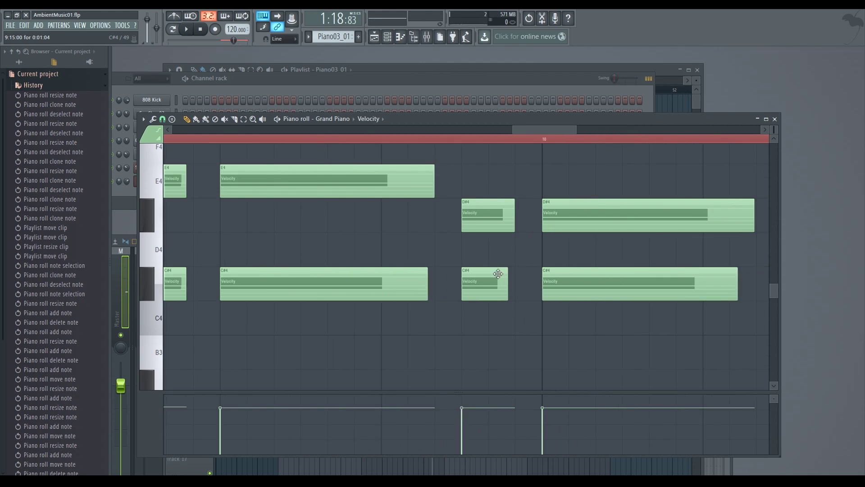
scroll(450, 311, up, 1)
scroll(402, 350, down, 1)
scroll(400, 349, down, 5)
click(774, 138)
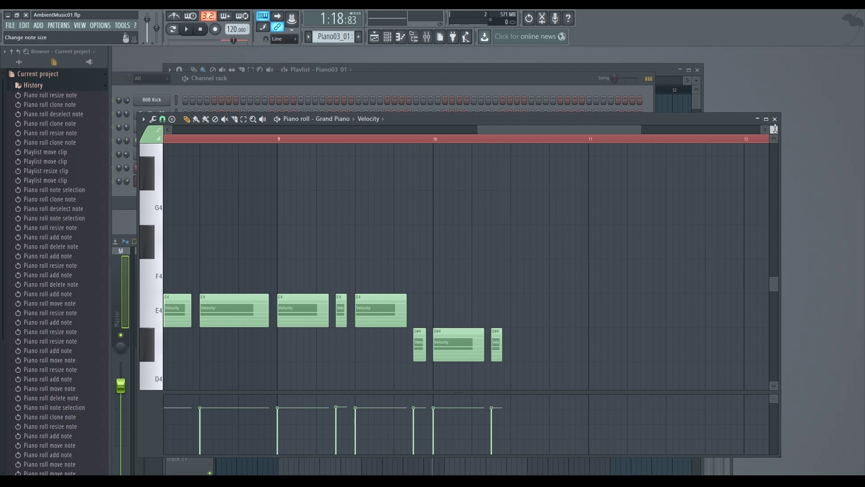
drag(774, 130, 774, 153)
scroll(768, 180, down, 2)
scroll(608, 219, up, 2)
key(ctrl+alt+z)
key(ctrl+alt+z)
key(ctrl+alt+z)
key(ctrl+alt+z)
key(ctrl+alt+z)
key(space)
Add a short A#4 and E4 chord late in bar 9, extend bar 10 with a longer D#4 note and play it back.
key(space)
drag(568, 284, 615, 325)
click(545, 213)
click(547, 284)
key(space)
key(space)
key(space)
key(space)
drag(586, 295, 652, 295)
drag(684, 296, 701, 295)
Copy the short A#4 and E4 chord to the end of bar 10 and add a B4 note at the start of bar 11.
key(space)
key(space)
drag(538, 202, 568, 291)
drag(507, 273, 538, 326)
key(space)
key(space)
mouse_move(538, 203)
mouse_down()
mouse_move(569, 291)
mouse_move(682, 213)
mouse_up()
scroll(676, 215, up, 2)
click(594, 201)
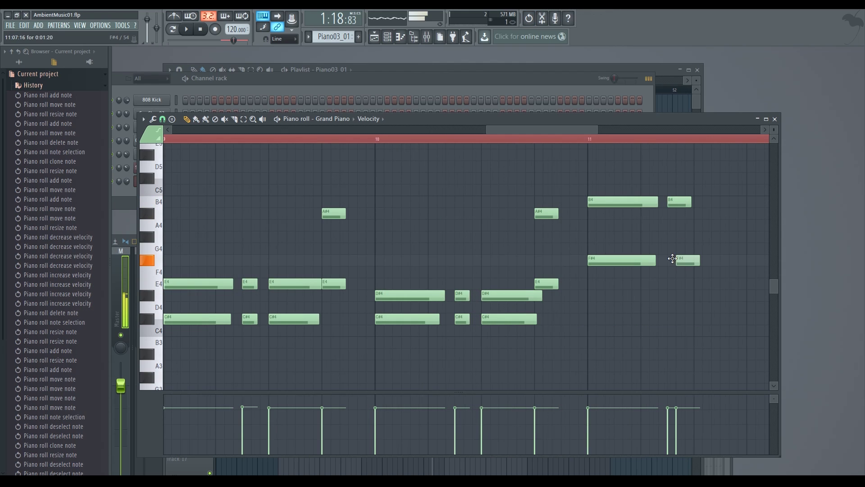
Copy the piano phrase in bars 9–12 to bar 13 of the Piano03_01 part.
scroll(672, 246, down, 2)
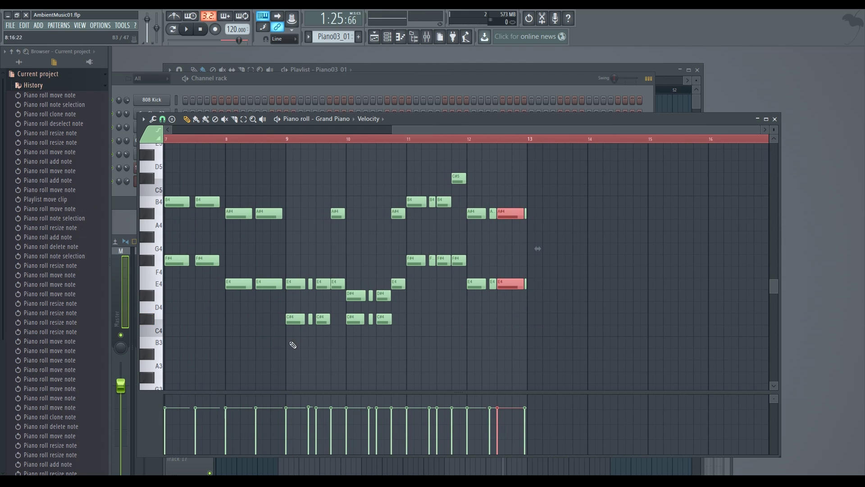
mouse_move(562, 345)
mouse_down()
mouse_move(354, 193)
mouse_move(296, 170)
mouse_up()
mouse_move(307, 283)
mouse_down()
mouse_move(537, 283)
mouse_move(529, 282)
mouse_up()
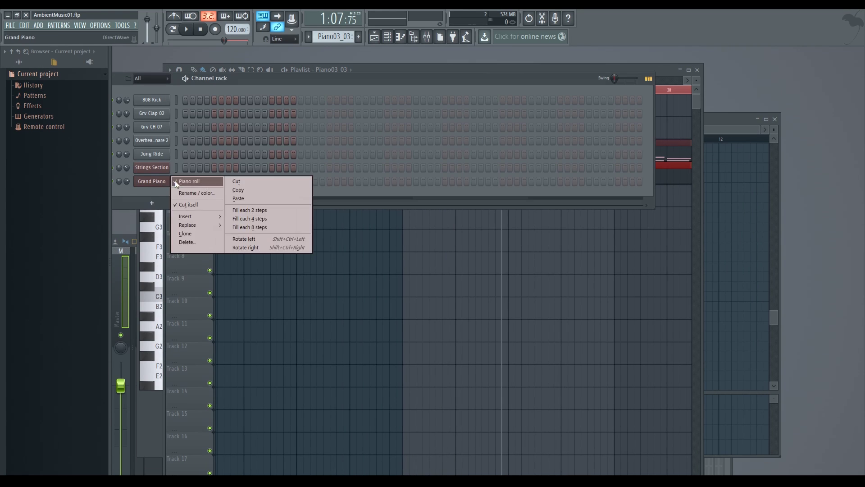
Add long bass notes to Piano03_03, one per bar across bars 1–4, with D#2 in bar 2 and B2 in bar 3.
click(187, 180)
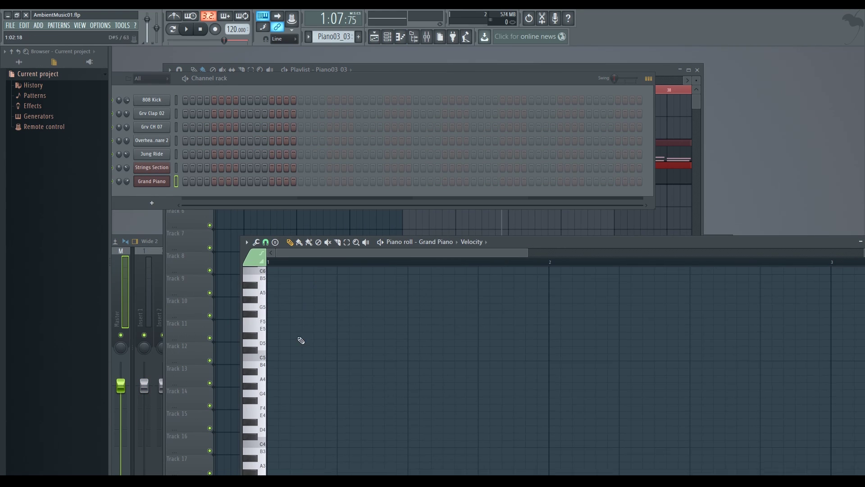
click(272, 334)
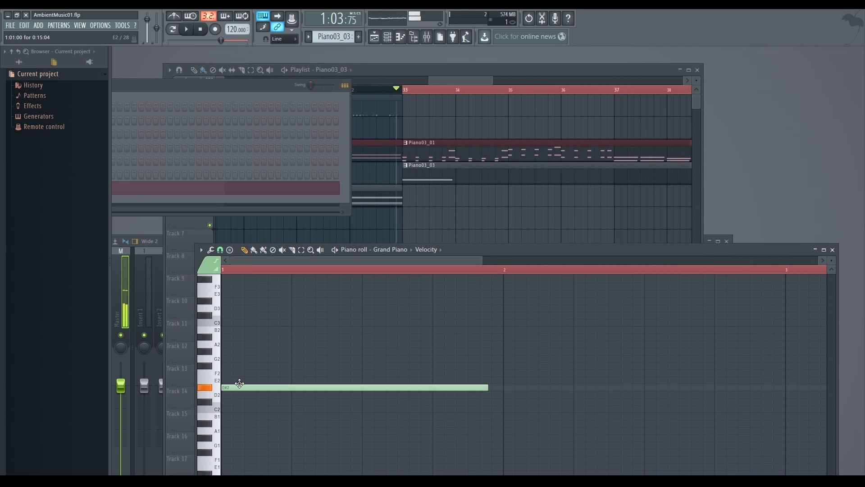
drag(529, 380, 529, 365)
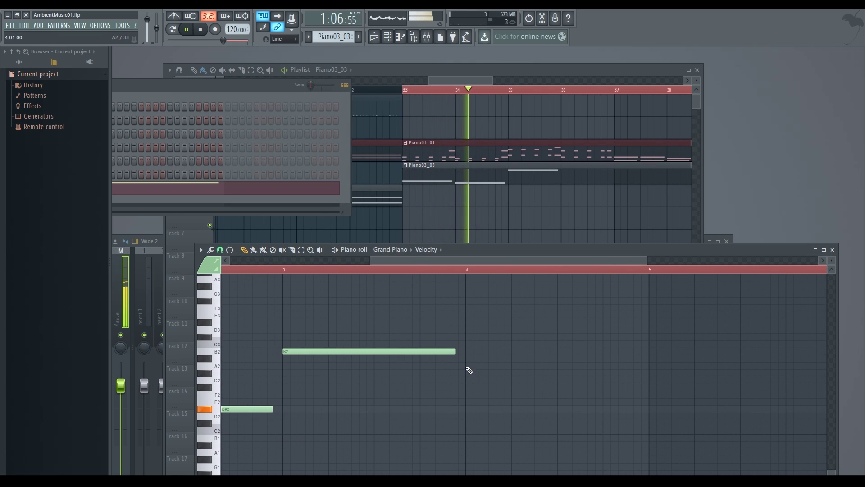
click(468, 366)
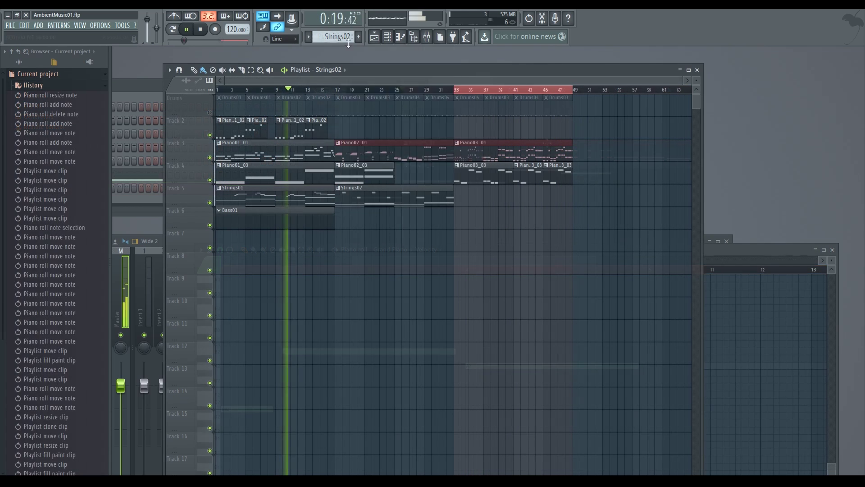
Create Strings03 at bar 33, end its first sustained chord at bar 3 and place short A#6 and E6 chords late in bars 1 and 2.
drag(331, 95, 344, 95)
scroll(481, 125, up, 1)
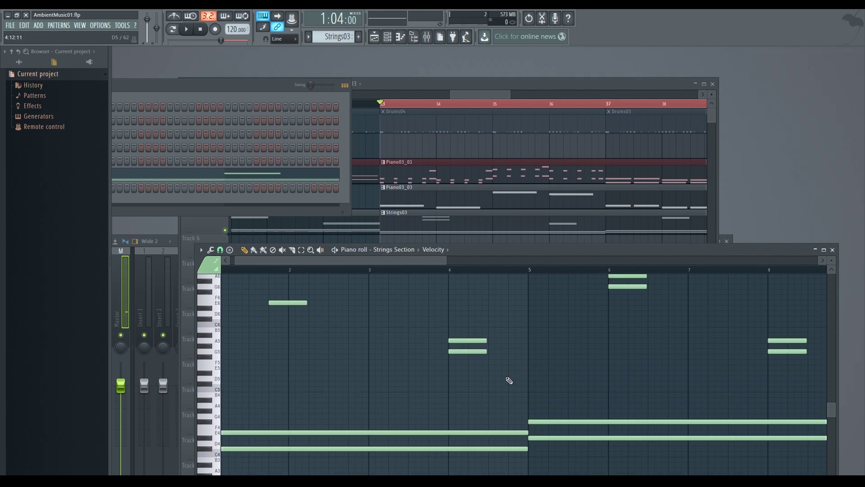
scroll(506, 378, up, 3)
scroll(345, 383, up, 1)
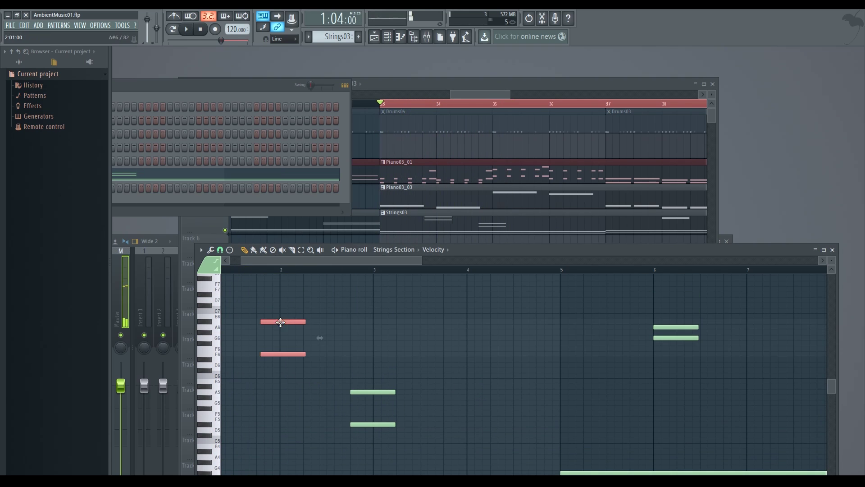
scroll(340, 328, up, 3)
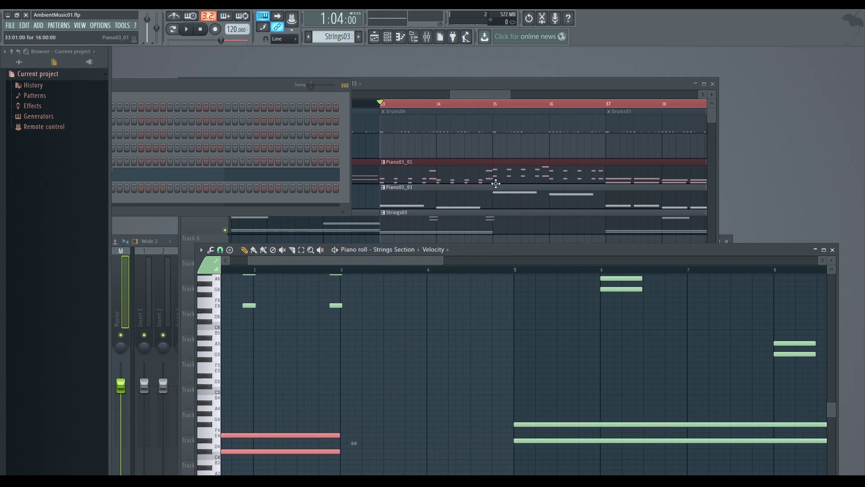
Add a sustained two-note chord from bar 3 of Strings03 and a short C#7 and F#6 chord late in that bar.
scroll(309, 363, up, 3)
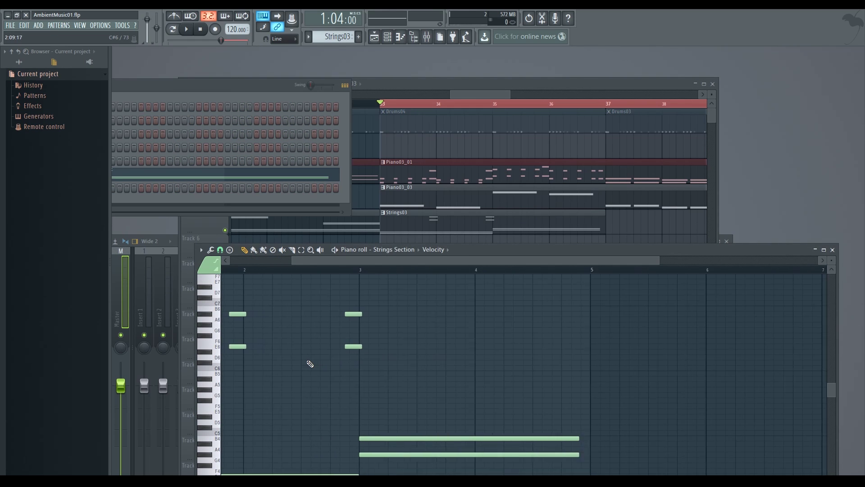
key(space)
drag(321, 262, 250, 266)
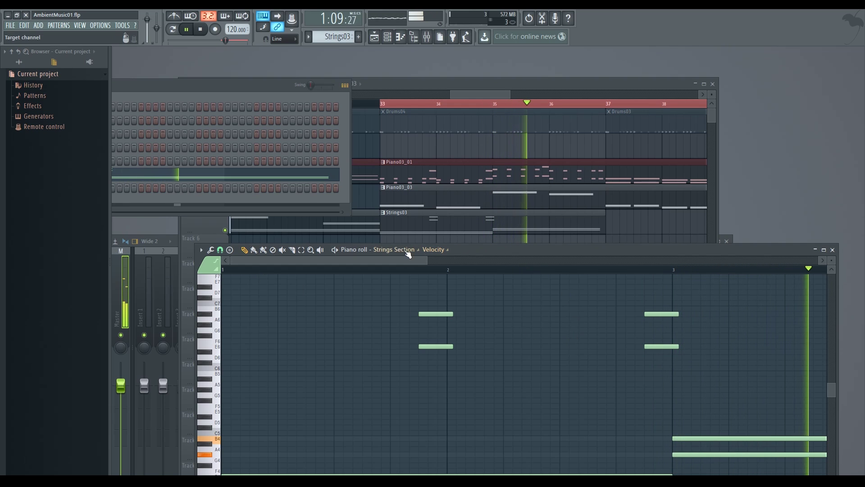
key(space)
drag(470, 381, 382, 310)
key(space)
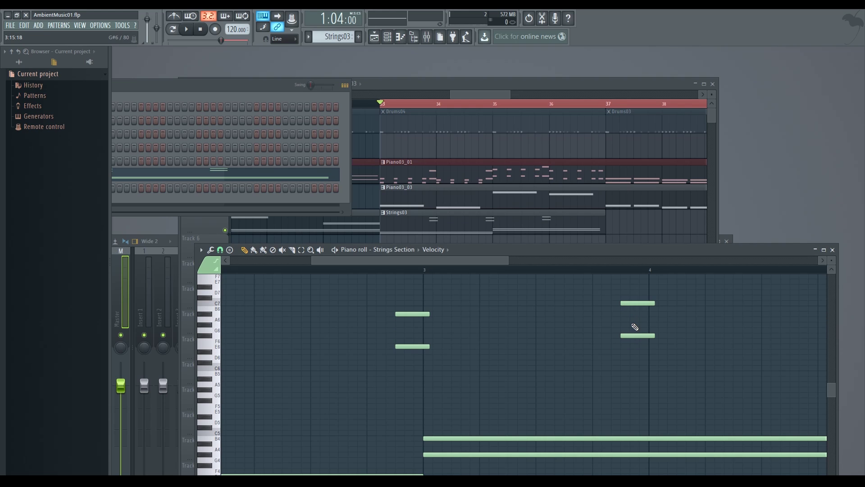
Fill Strings03 with sustained chords through bar 8 to match the Piano03_01 part, and repeat its clip at bar 41.
double_click(536, 163)
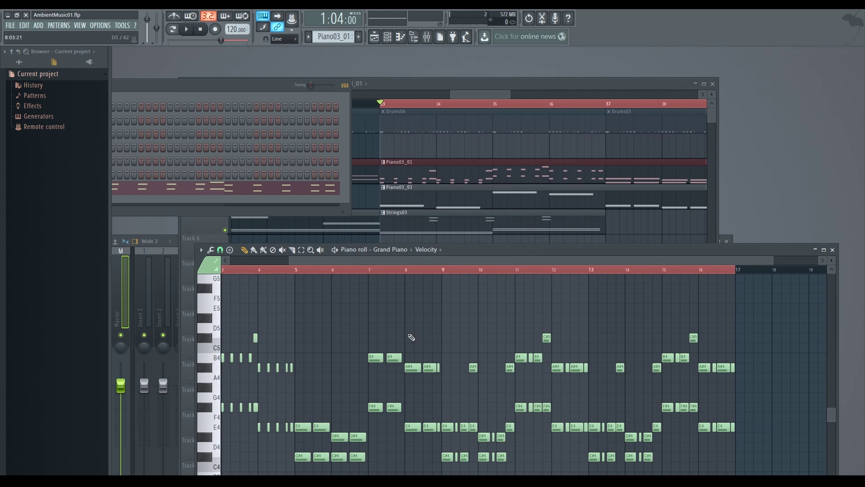
scroll(390, 385, up, 1)
scroll(389, 385, down, 3)
scroll(387, 383, up, 3)
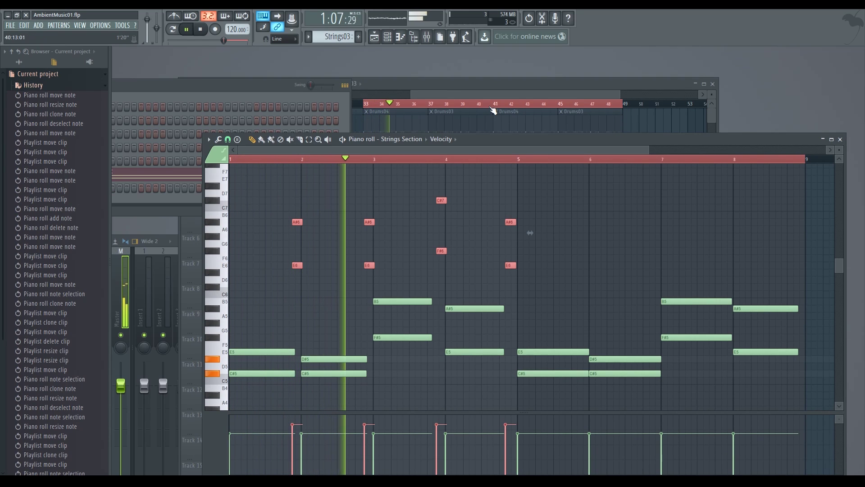
Play the section from bar 33 in the playlist and unmute the Drums track.
click(486, 95)
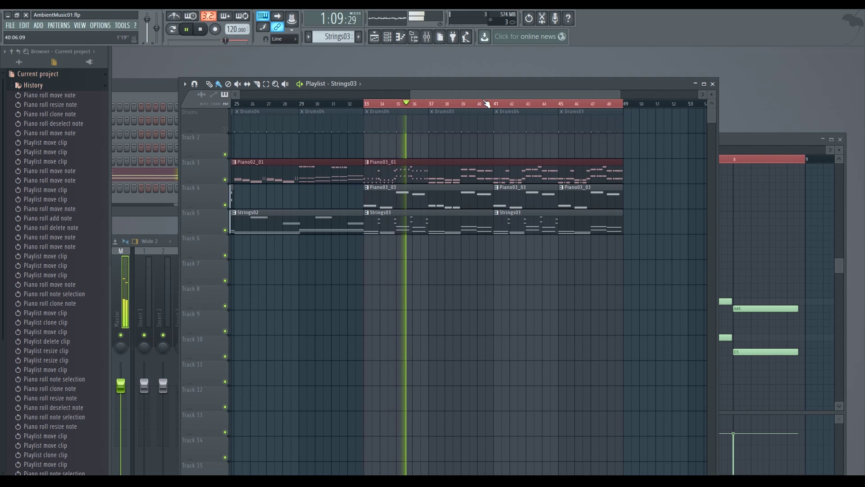
key(XF86AudioLowerVolume)
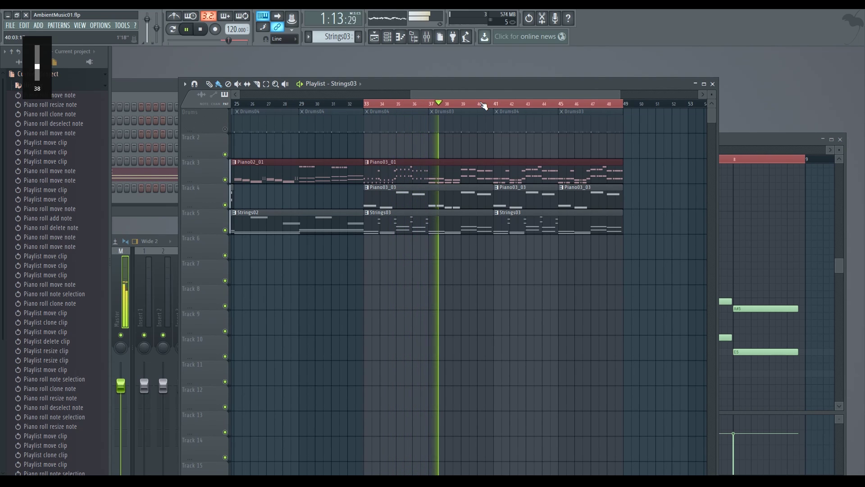
click(225, 129)
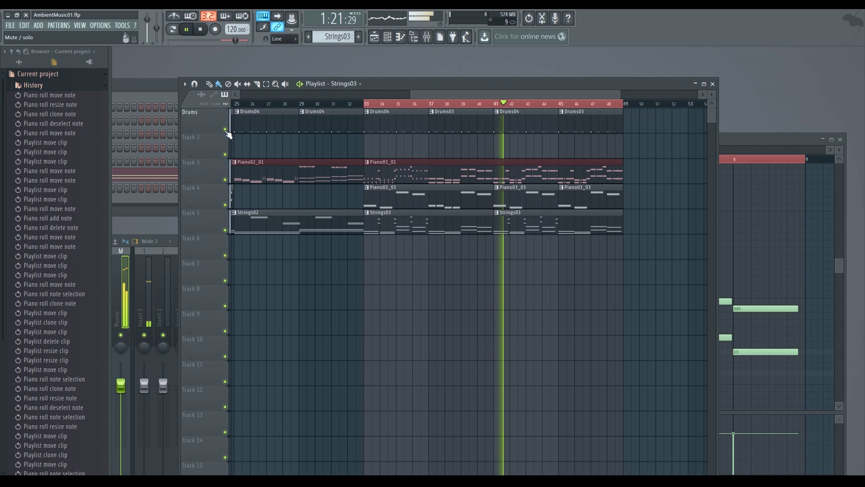